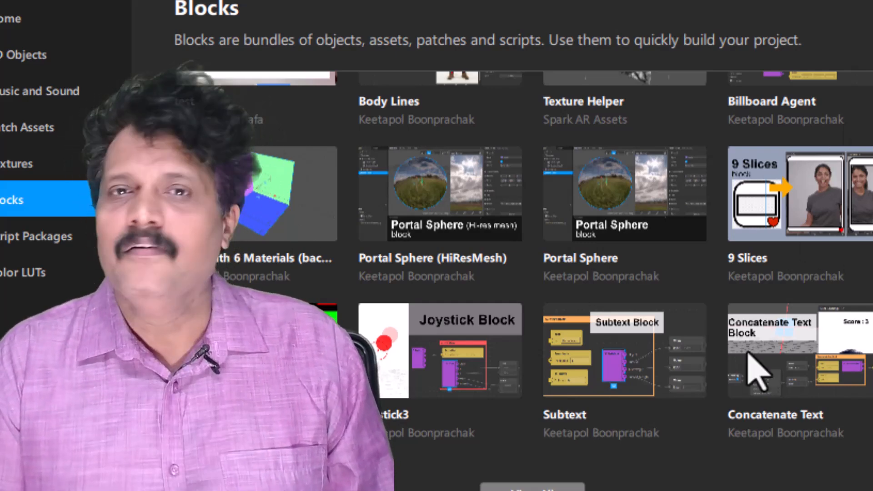
- Browse the full list of blocks in the AR Library to see which ready-made ones are available
{"action": "left_click", "coordinate": [535, 490]}
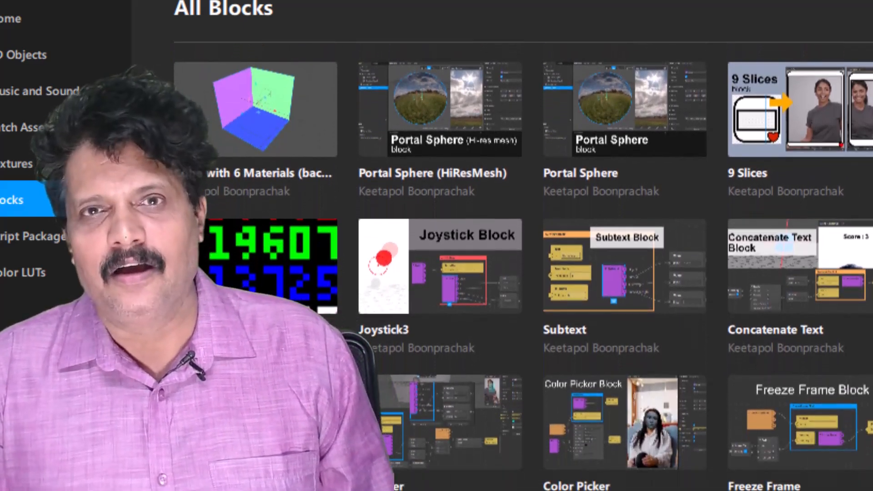
{"action": "scroll", "coordinate": [523, 263], "scroll_direction": "down", "scroll_amount": 5}
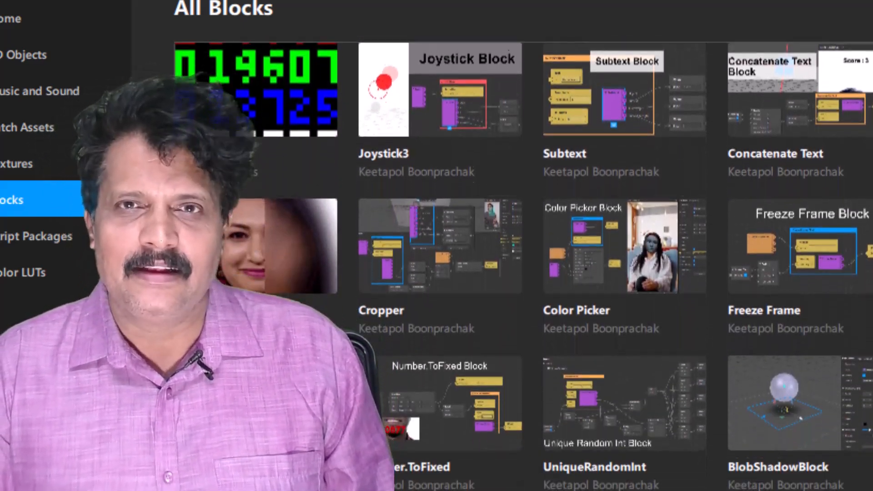
{"action": "scroll", "coordinate": [523, 264], "scroll_direction": "down", "scroll_amount": 5}
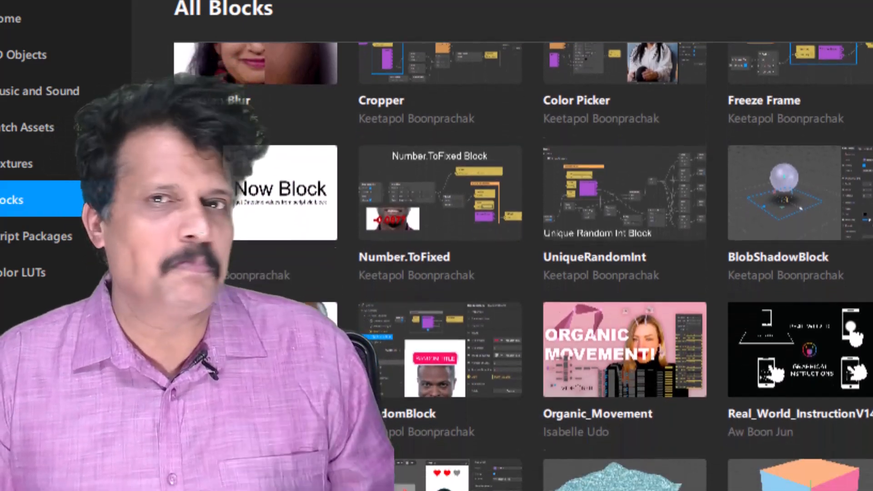
{"action": "scroll", "coordinate": [522, 263], "scroll_direction": "down", "scroll_amount": 6}
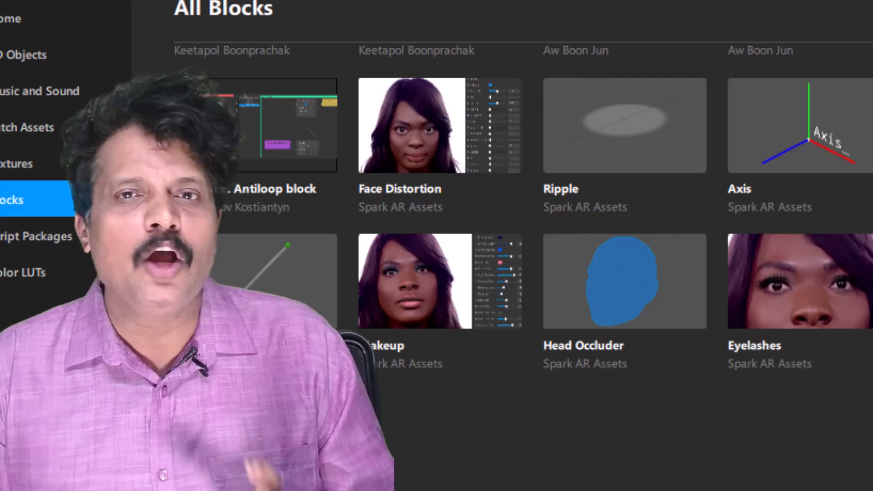
{"action": "scroll", "coordinate": [522, 263], "scroll_direction": "up", "scroll_amount": 6}
{"action": "scroll", "coordinate": [523, 263], "scroll_direction": "up", "scroll_amount": 9}
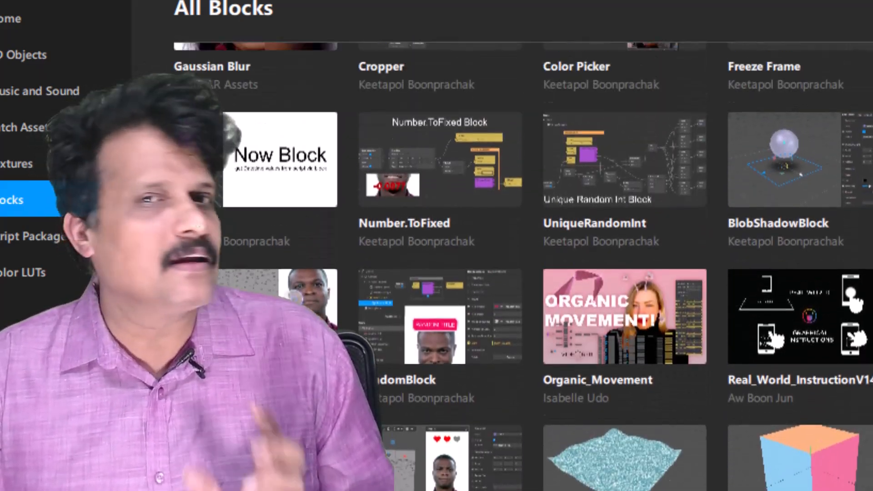
{"action": "scroll", "coordinate": [523, 264], "scroll_direction": "up", "scroll_amount": 4}
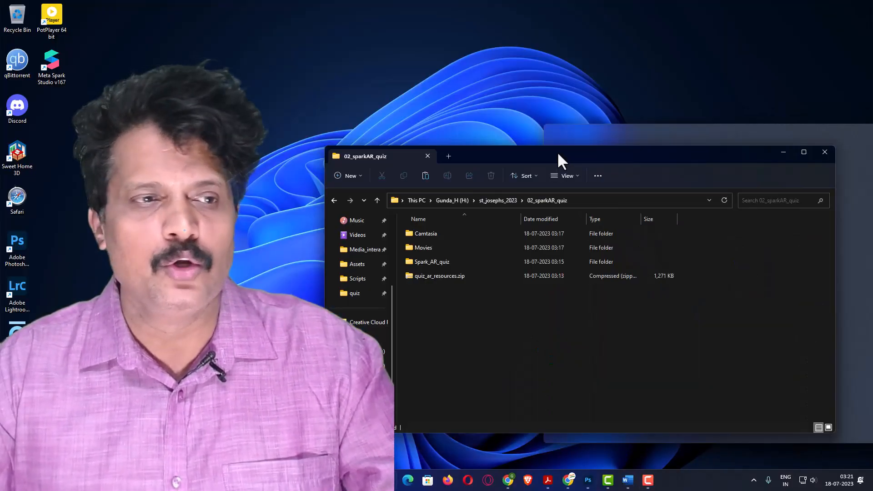
- Extract quiz_ar_resources.zip with WinRAR into a quiz_ar_resources folder inside 02_sparkAR_quiz
{"action": "left_click_drag", "start_coordinate": [557, 153], "coordinate": [457, 124]}
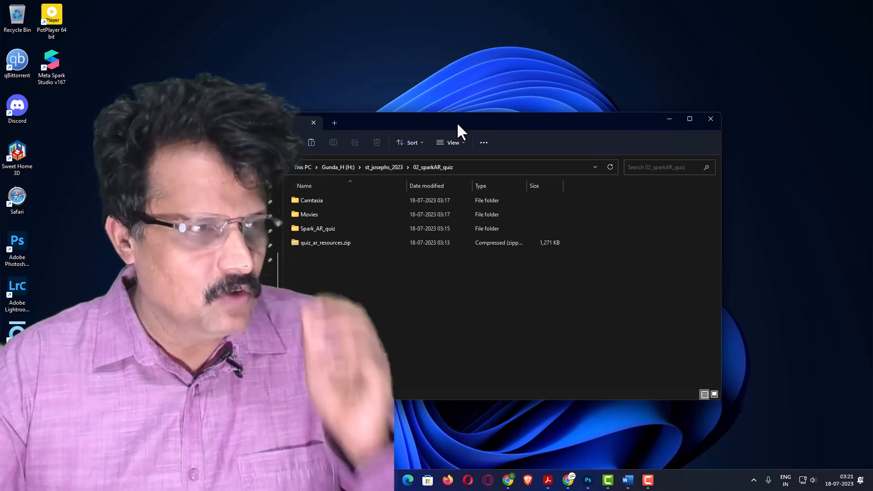
{"action": "left_click", "coordinate": [321, 242]}
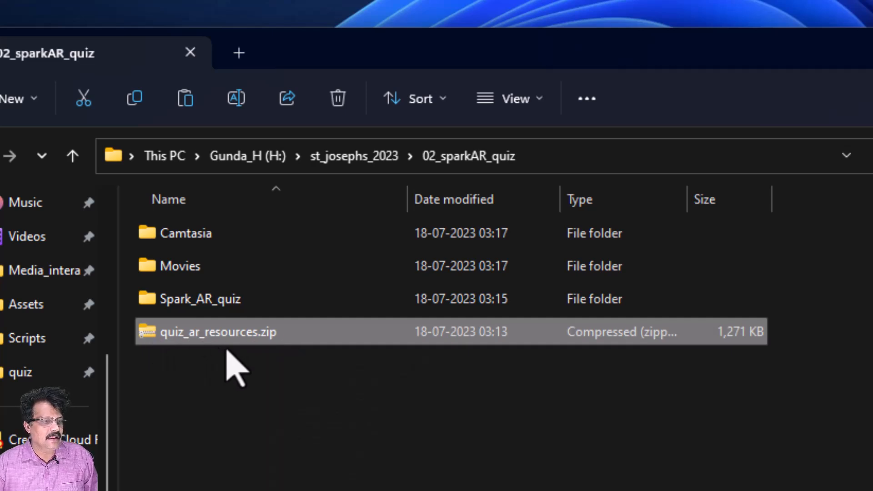
{"action": "right_click", "coordinate": [210, 334]}
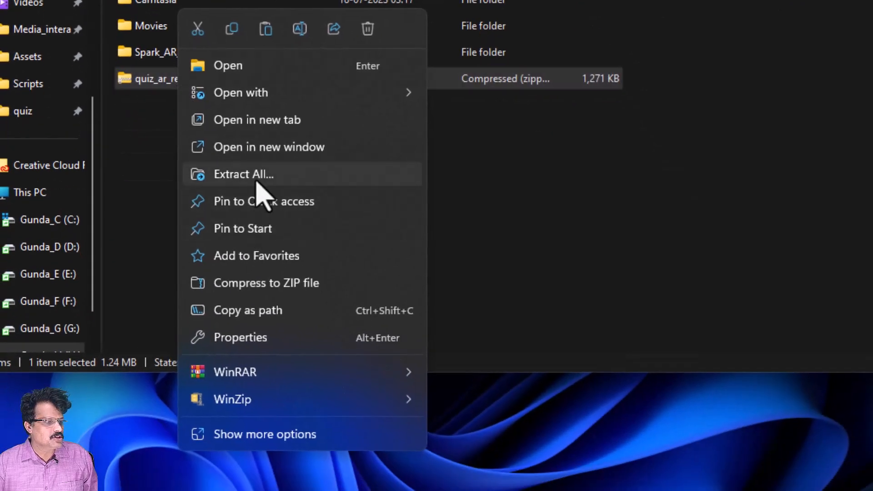
{"action": "mouse_move", "coordinate": [270, 380]}
{"action": "left_click", "coordinate": [498, 400]}
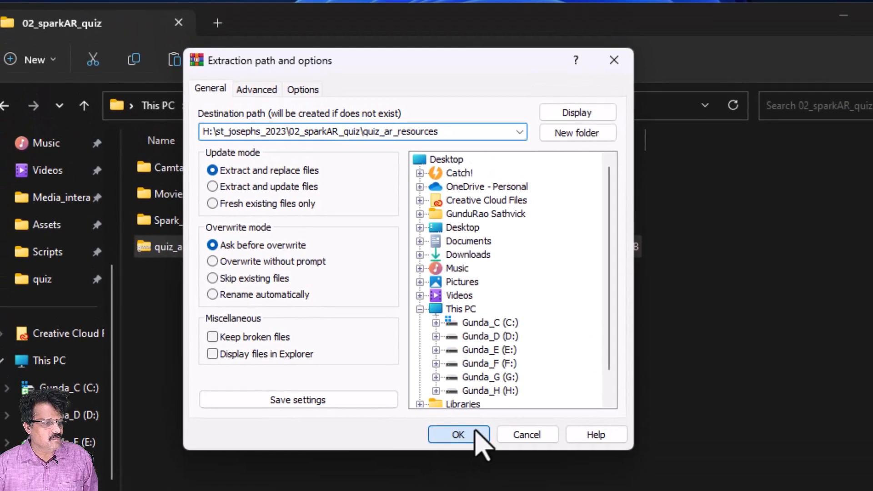
{"action": "left_click", "coordinate": [466, 349]}
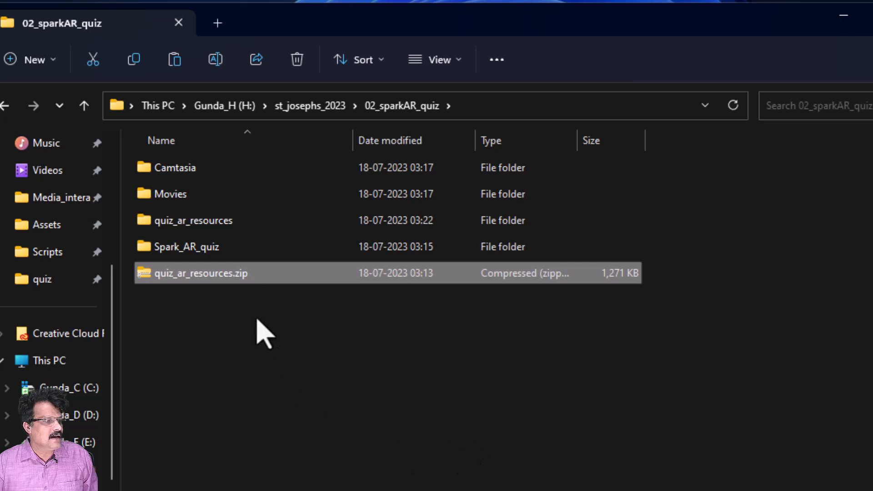
- Open the Assets folder inside the extracted quiz_ar_resources folder
{"action": "double_click", "coordinate": [232, 221]}
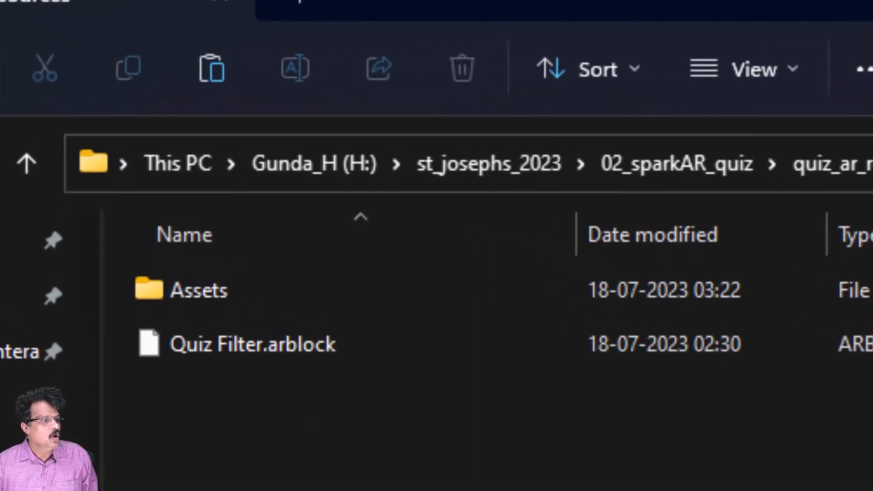
{"action": "left_click", "coordinate": [294, 293]}
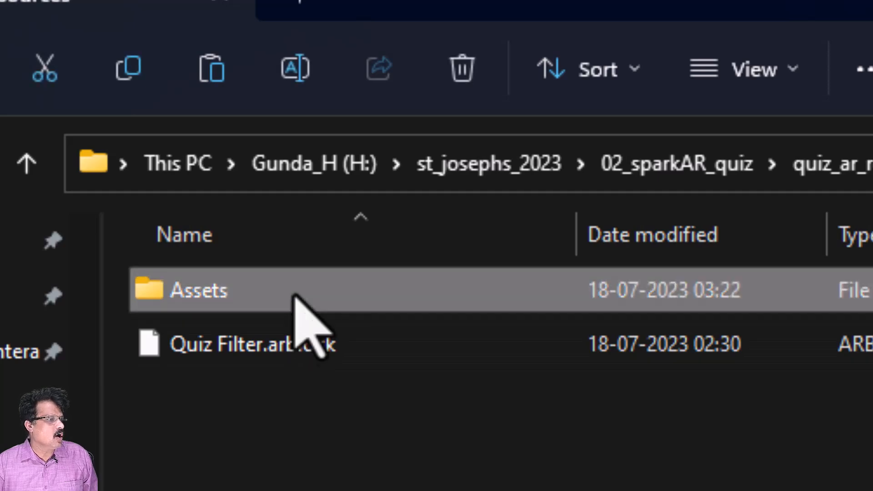
{"action": "left_click", "coordinate": [271, 357]}
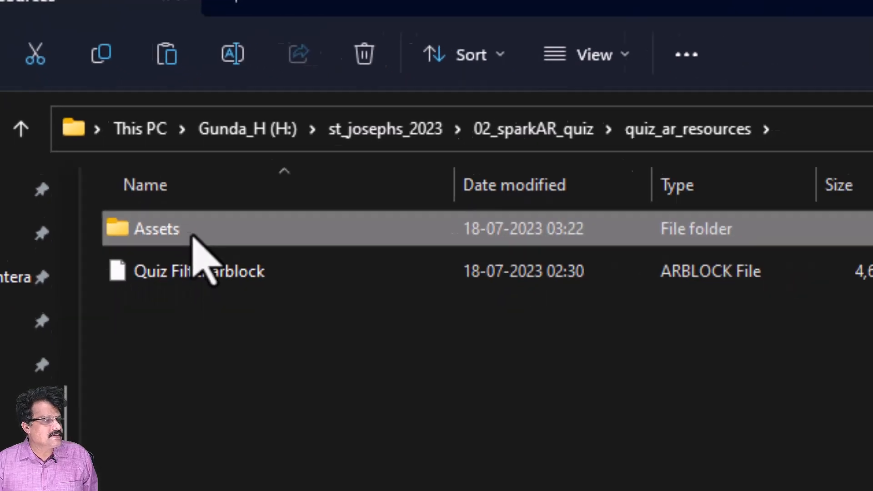
{"action": "double_click", "coordinate": [244, 300]}
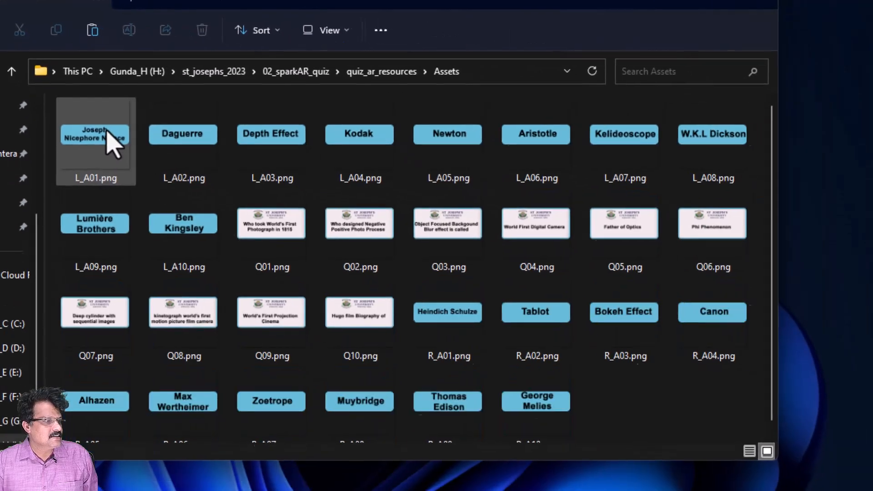
- Preview the quiz question and answer images one after another, starting from Q01.png, and close the viewer
{"action": "double_click", "coordinate": [274, 232]}
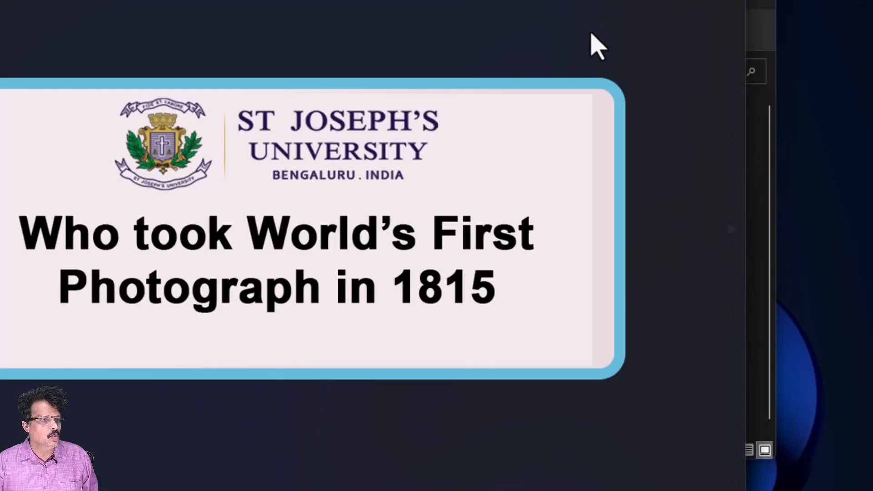
{"action": "left_click", "coordinate": [733, 234]}
{"action": "left_click", "coordinate": [734, 234]}
{"action": "left_click", "coordinate": [812, 255]}
{"action": "left_click", "coordinate": [812, 255]}
{"action": "left_click", "coordinate": [813, 255]}
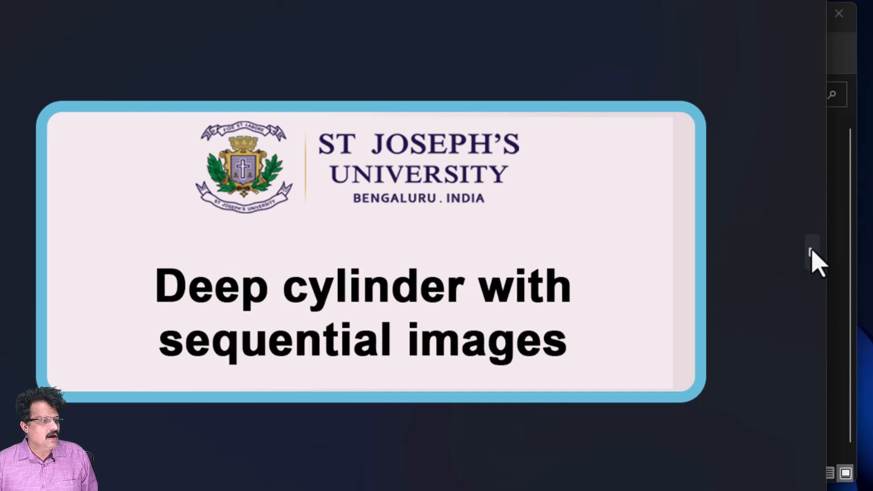
{"action": "left_click", "coordinate": [813, 255]}
{"action": "left_click", "coordinate": [813, 254]}
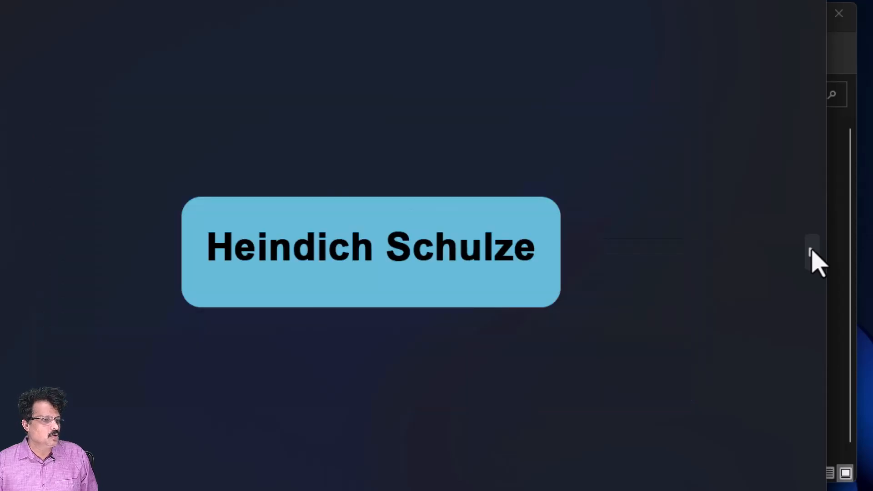
{"action": "left_click", "coordinate": [813, 254]}
{"action": "left_click", "coordinate": [812, 255]}
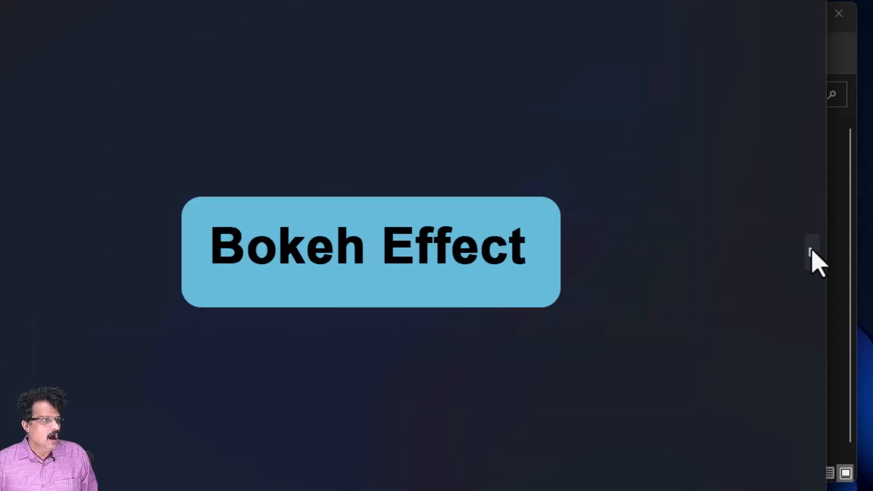
{"action": "left_click", "coordinate": [813, 255]}
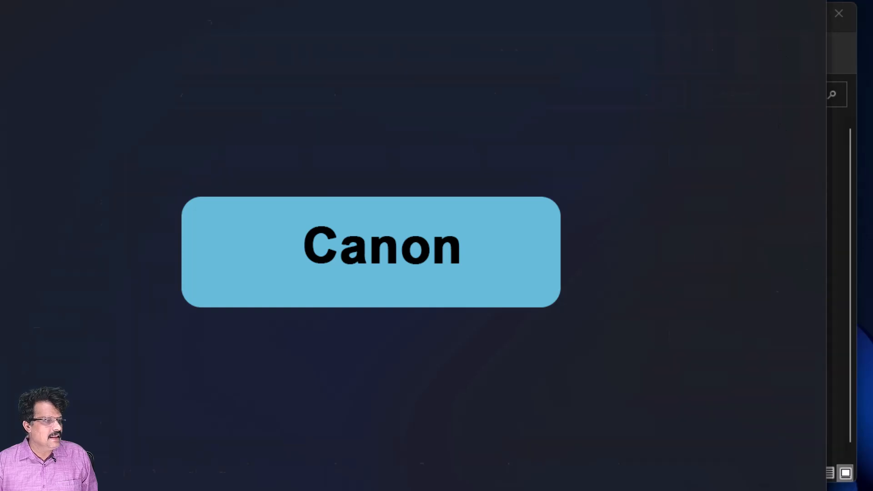
{"action": "key", "text": "Escape"}
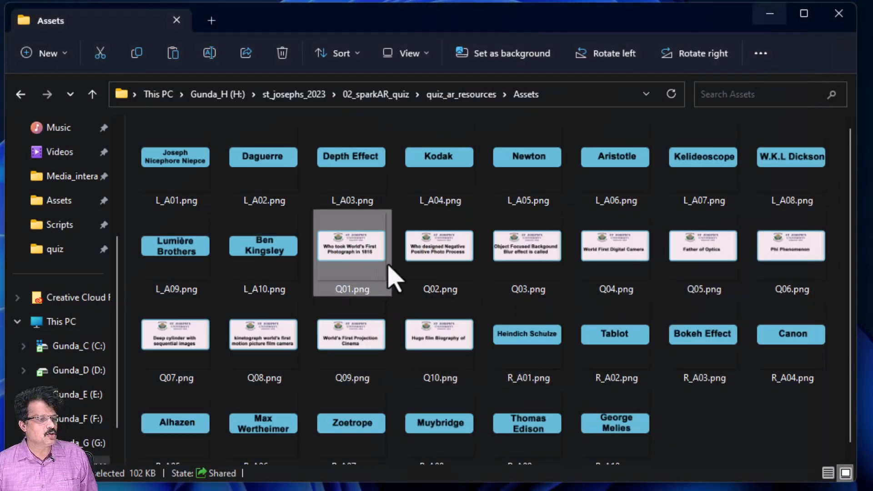
- Check the question and left-answer images in Assets and return to the quiz_ar_resources folder
{"action": "left_click", "coordinate": [437, 254]}
{"action": "left_click", "coordinate": [523, 275]}
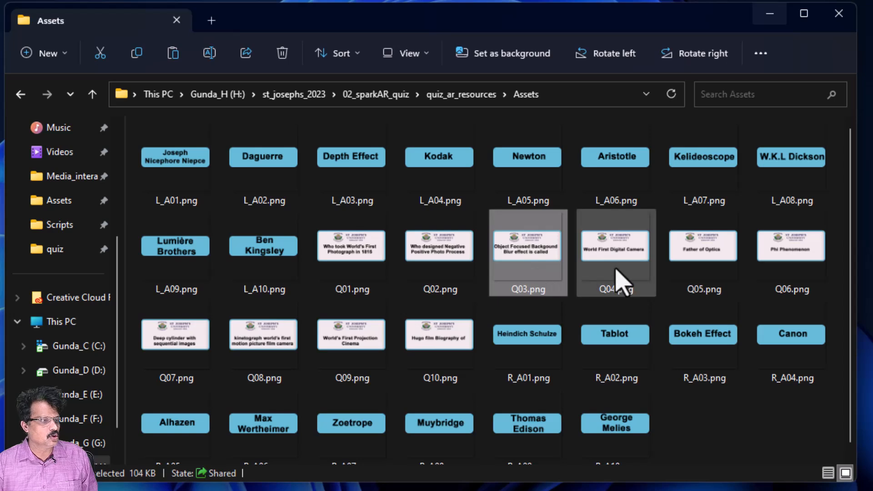
{"action": "left_click", "coordinate": [175, 170]}
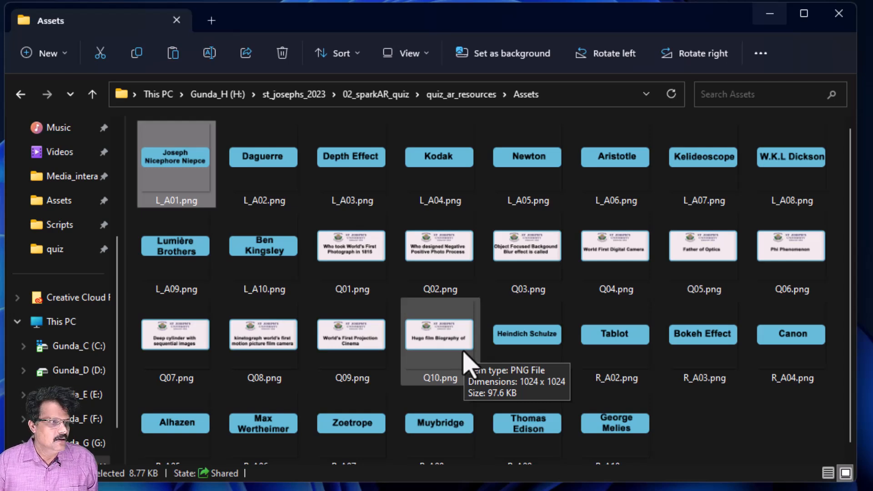
{"action": "left_click", "coordinate": [460, 95]}
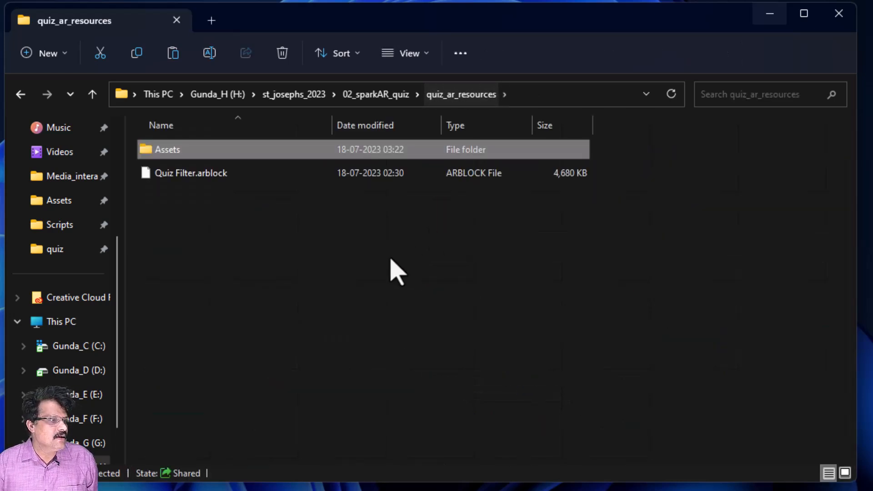
{"action": "left_click", "coordinate": [389, 260]}
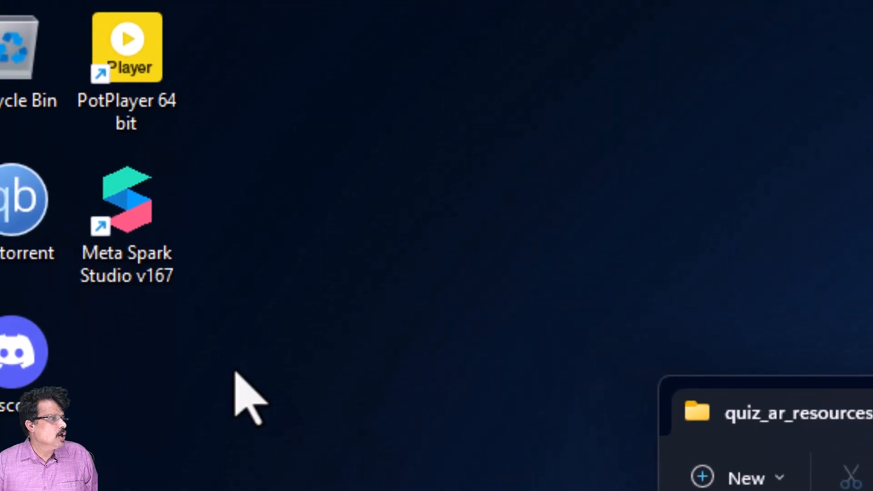
- Launch Meta Spark Studio v167 and fill in the Facebook account e-mail to log in
{"action": "double_click", "coordinate": [141, 209]}
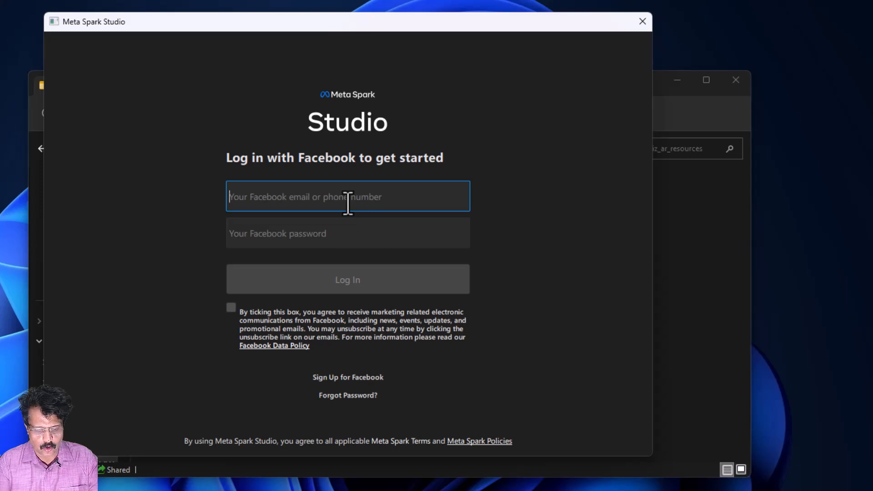
{"action": "type", "text": "ra"}
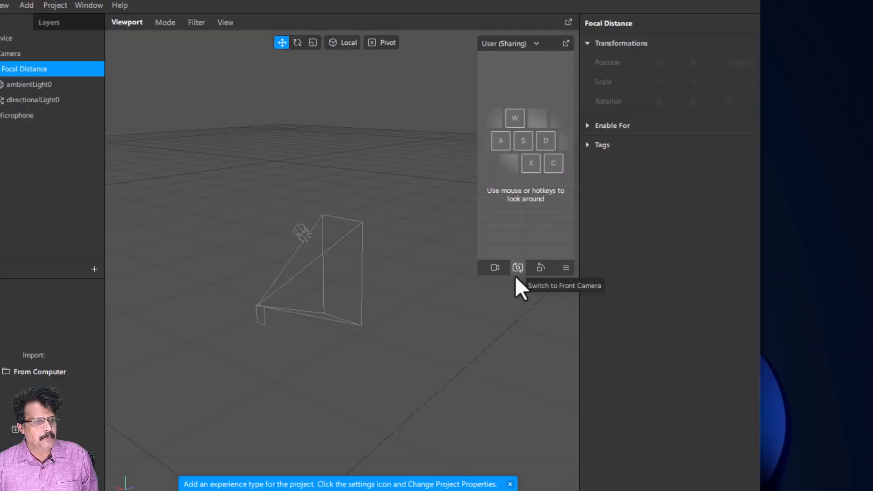
- Set the simulator's camera input to the first person in the real-time simulation videos
{"action": "left_click", "coordinate": [494, 268]}
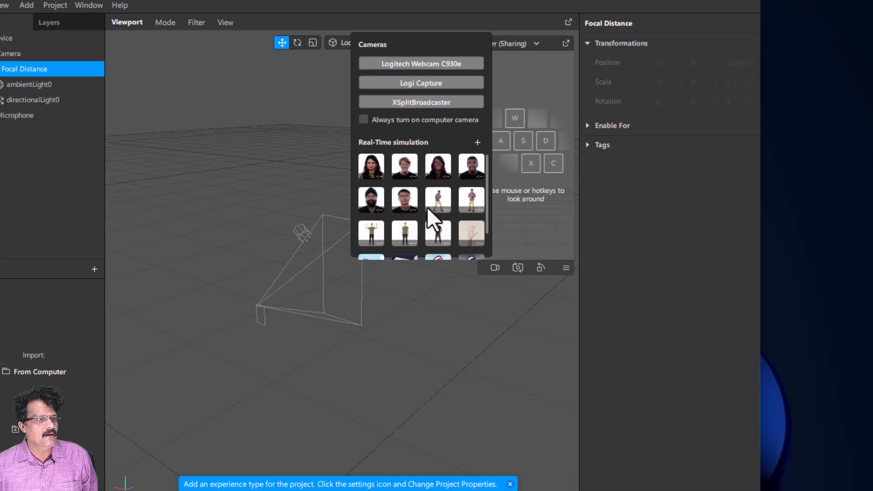
{"action": "left_click", "coordinate": [369, 167]}
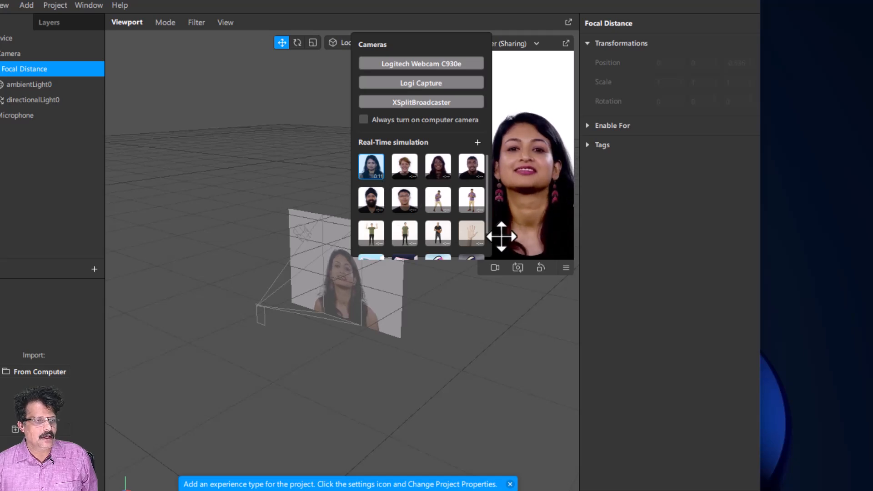
{"action": "left_click", "coordinate": [518, 268]}
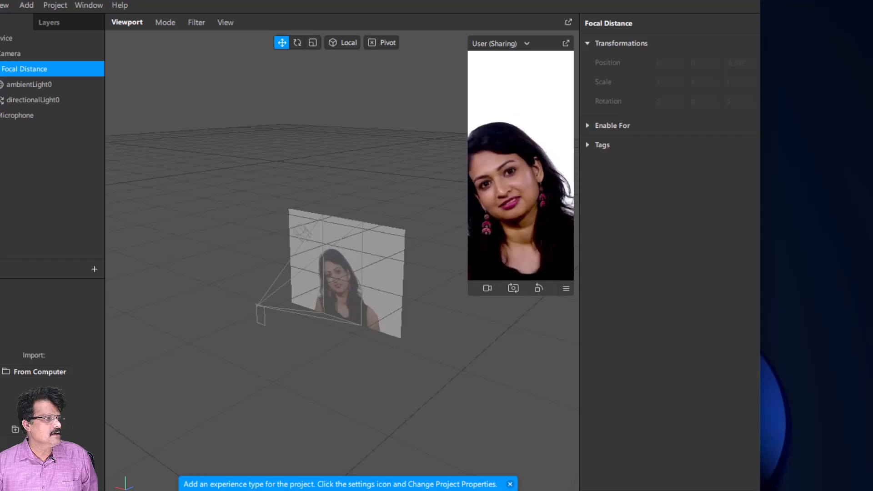
- Save the project as sparkar_filmquiz in the 02_sparkAR_quiz folder under st_josephs_2023 on drive H
{"action": "left_click", "coordinate": [29, 54]}
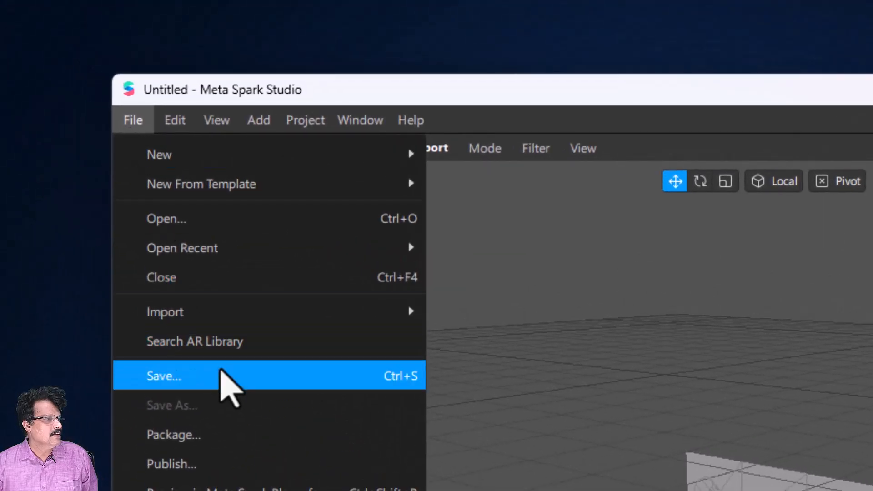
{"action": "left_click", "coordinate": [221, 372]}
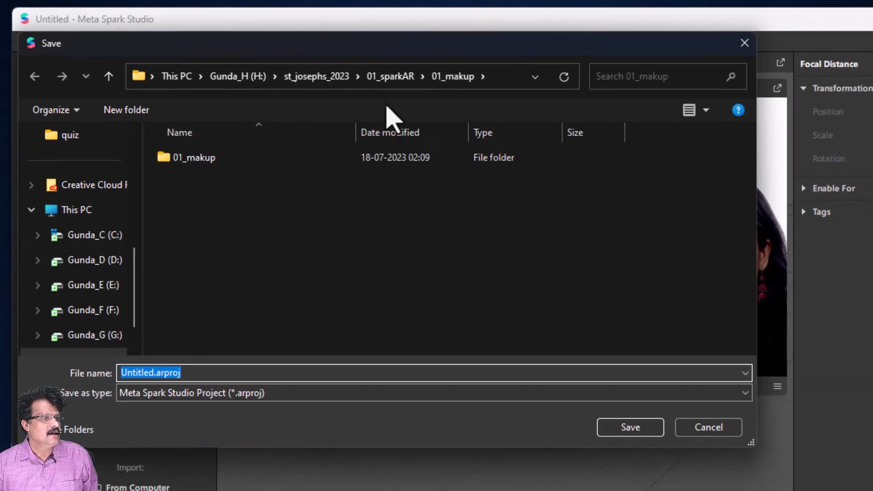
{"action": "left_click", "coordinate": [390, 77]}
{"action": "scroll", "coordinate": [324, 280], "scroll_direction": "down", "scroll_amount": 1}
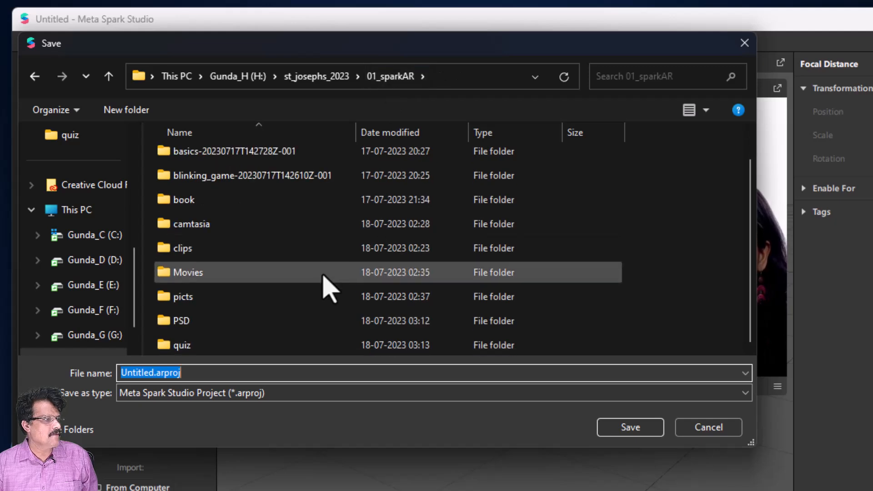
{"action": "scroll", "coordinate": [324, 280], "scroll_direction": "up", "scroll_amount": 1}
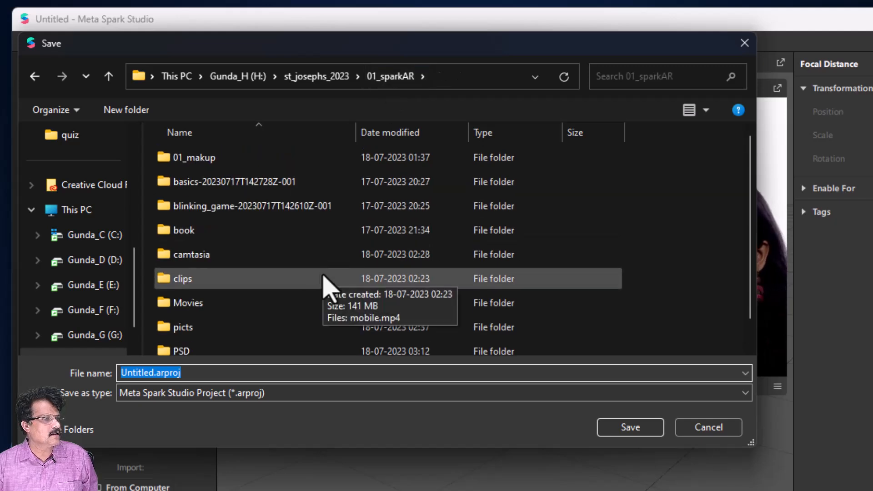
{"action": "left_click", "coordinate": [327, 75]}
{"action": "double_click", "coordinate": [247, 184]}
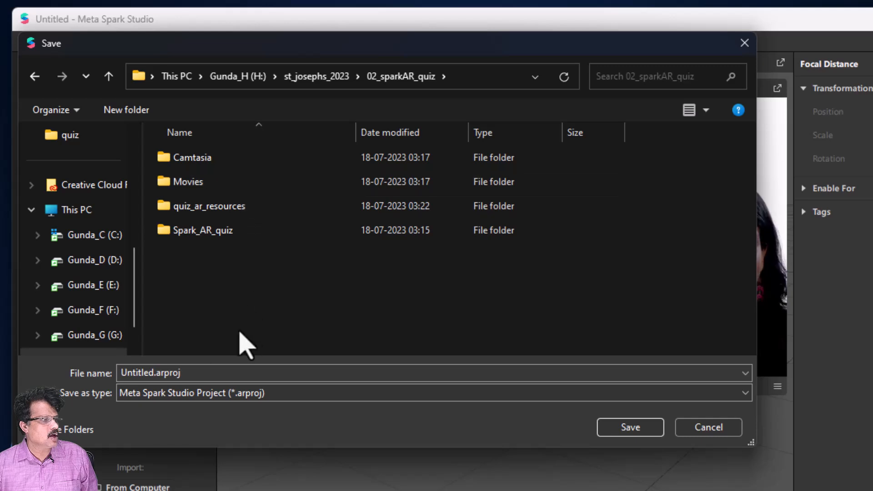
{"action": "left_click", "coordinate": [205, 374]}
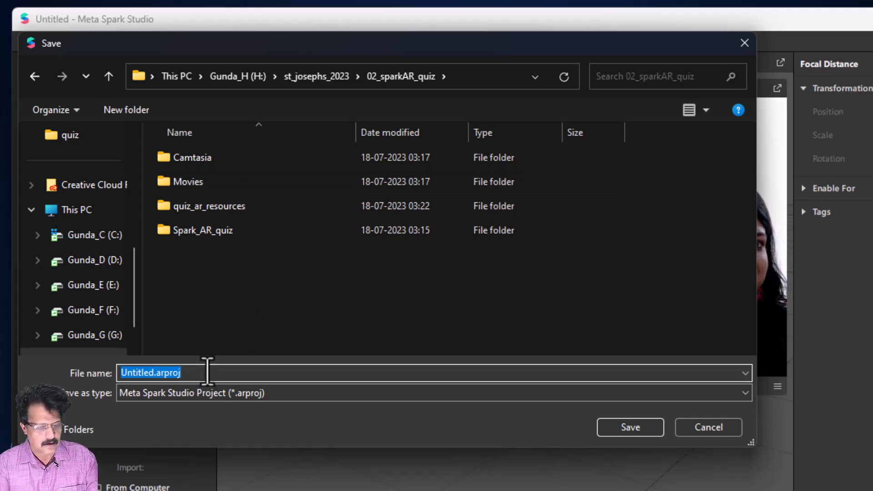
{"action": "type", "text": "sparar_filmquiz"}
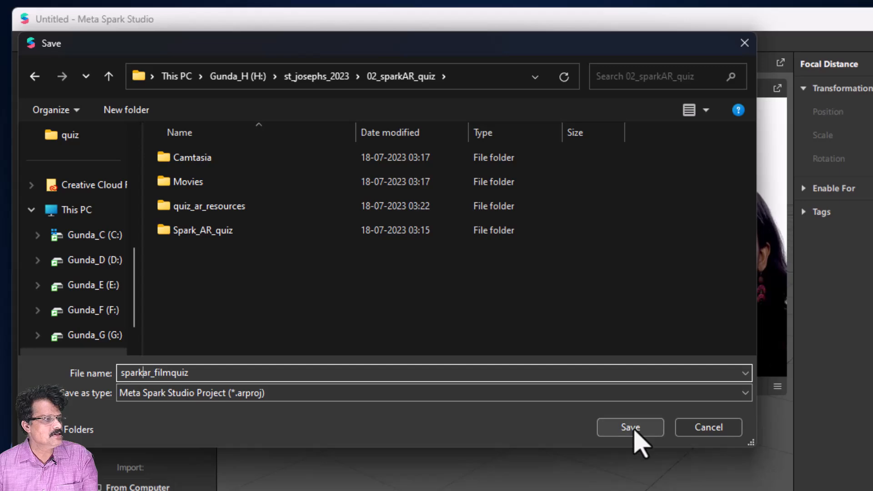
{"action": "left_click", "coordinate": [632, 428]}
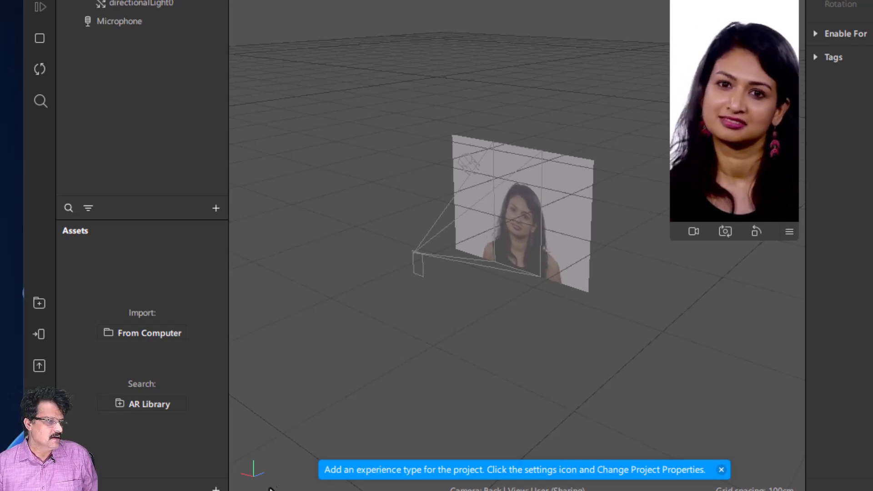
- Browse the Blocks category of the AR Library and close the library
{"action": "left_click", "coordinate": [146, 405]}
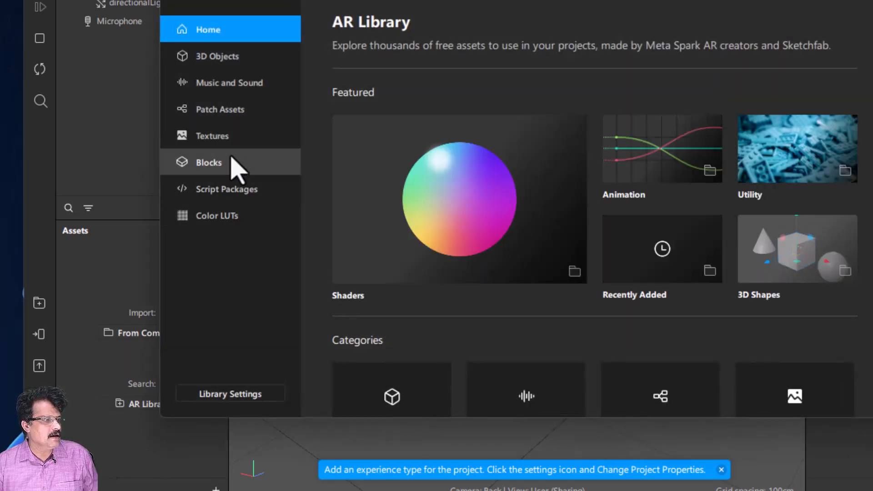
{"action": "left_click", "coordinate": [231, 160]}
{"action": "scroll", "coordinate": [538, 232], "scroll_direction": "down", "scroll_amount": 5}
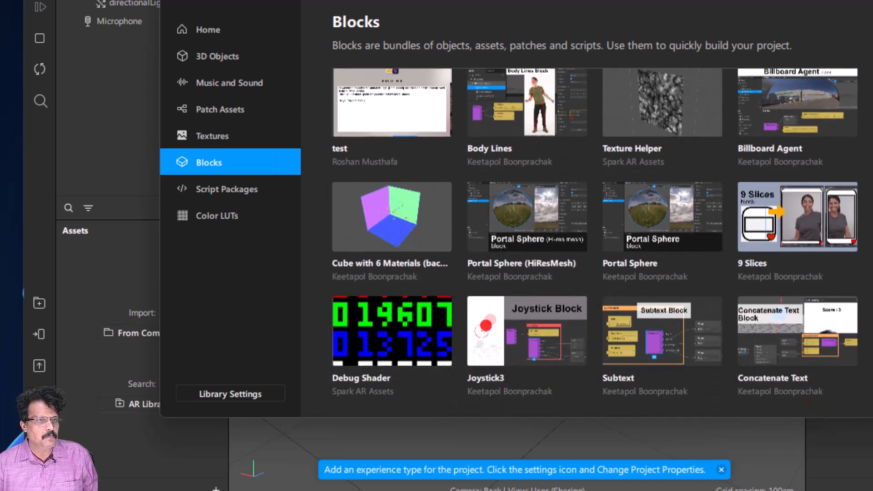
{"action": "key", "text": "Escape"}
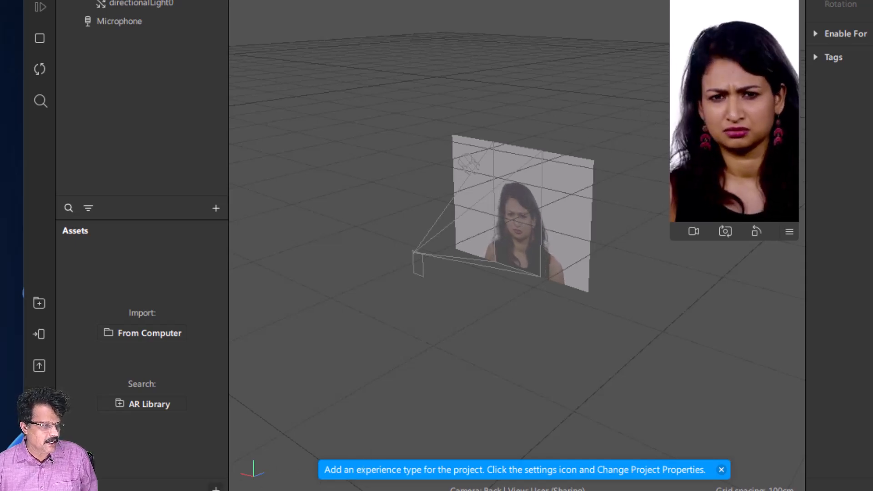
- Import Quiz Filter.arblock into the project assets from the quiz_ar_resources folder inside 02_sparkAR_quiz on drive H
{"action": "left_click", "coordinate": [216, 488]}
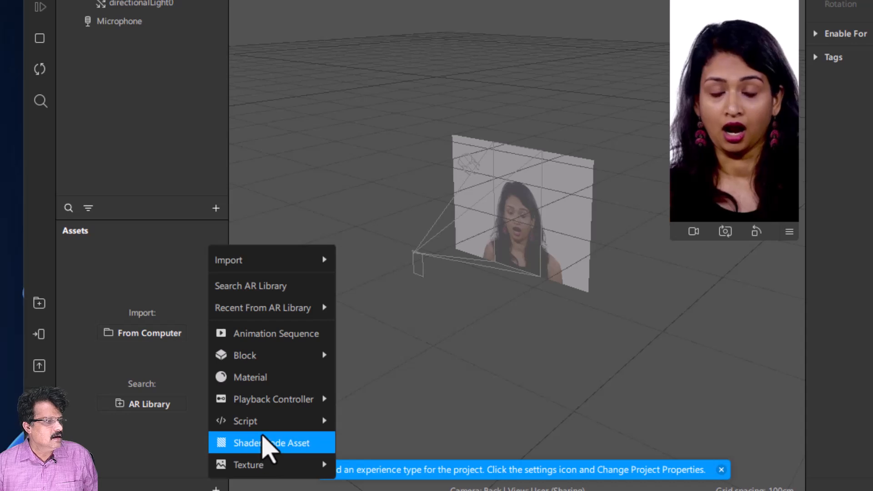
{"action": "mouse_move", "coordinate": [271, 263]}
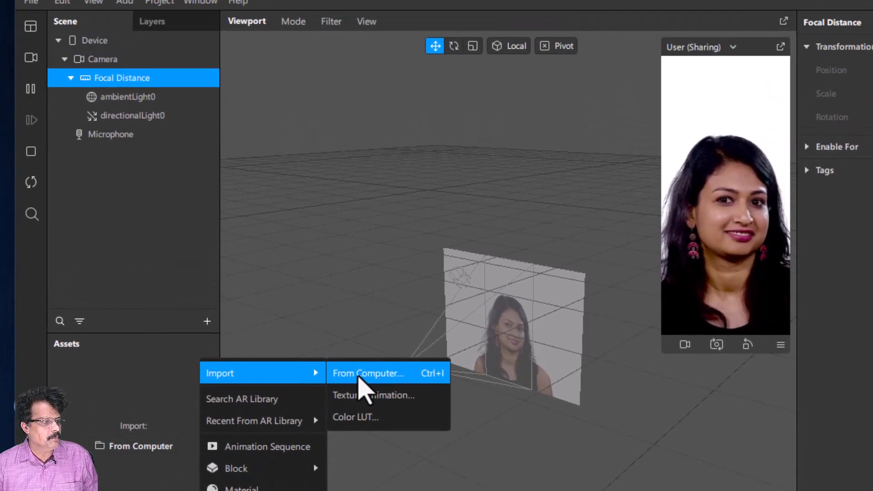
{"action": "left_click", "coordinate": [370, 261]}
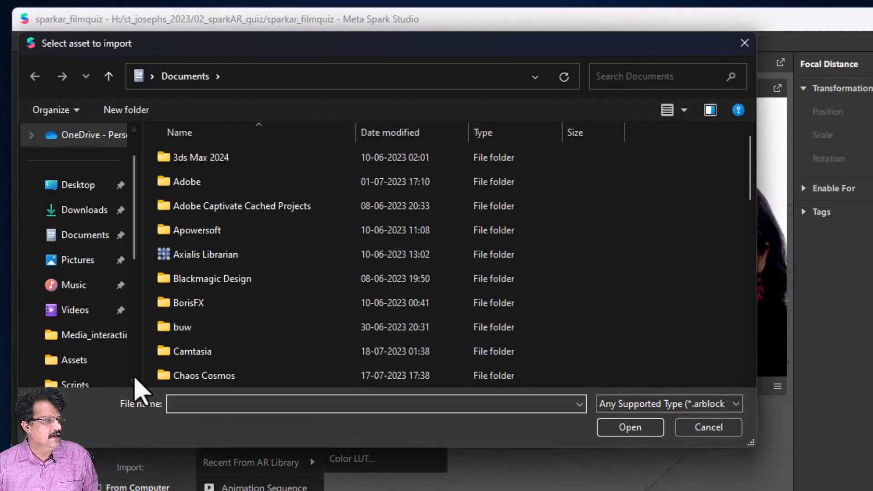
{"action": "scroll", "coordinate": [112, 359], "scroll_direction": "down", "scroll_amount": 6}
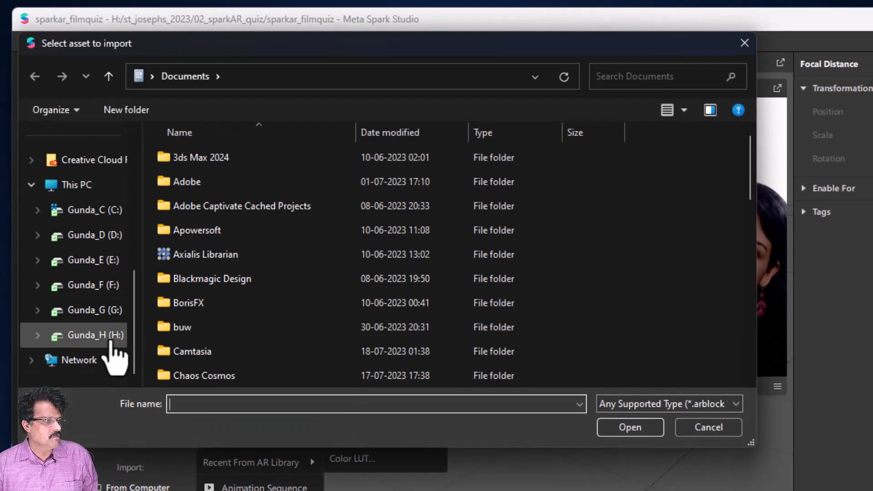
{"action": "left_click", "coordinate": [111, 342]}
{"action": "scroll", "coordinate": [217, 352], "scroll_direction": "down", "scroll_amount": 10}
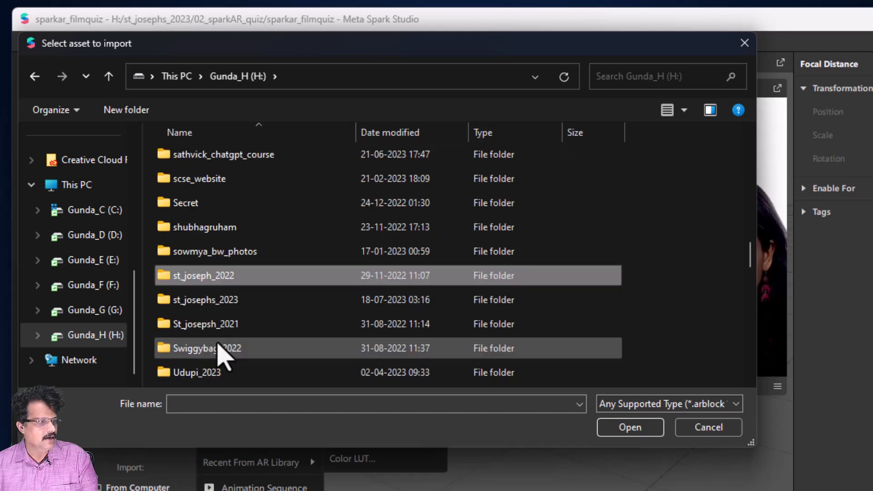
{"action": "double_click", "coordinate": [235, 298]}
{"action": "double_click", "coordinate": [225, 184]}
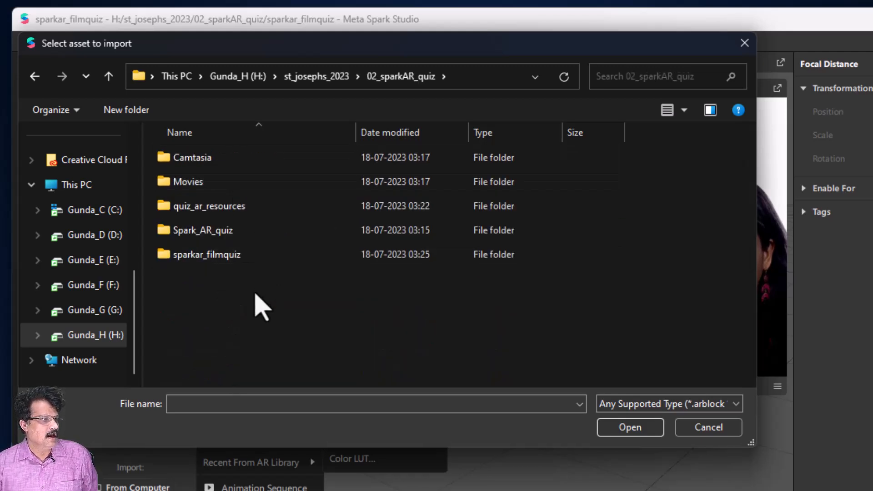
{"action": "double_click", "coordinate": [214, 207]}
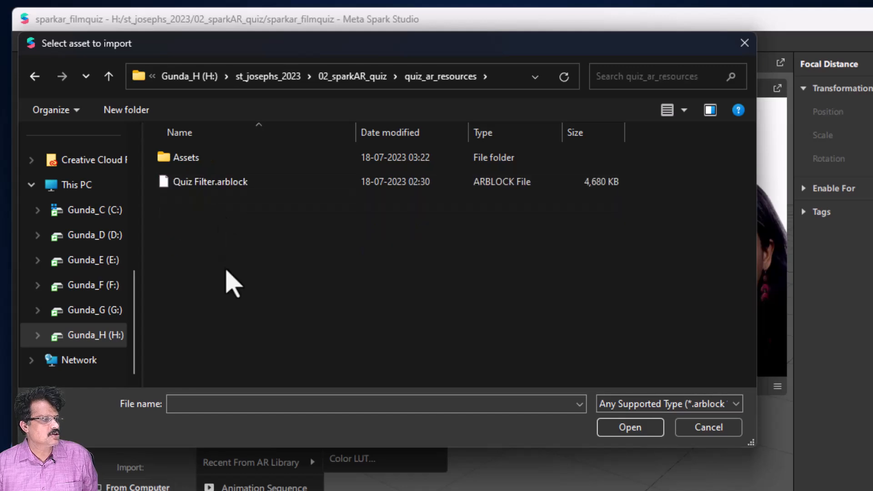
{"action": "left_click", "coordinate": [230, 183]}
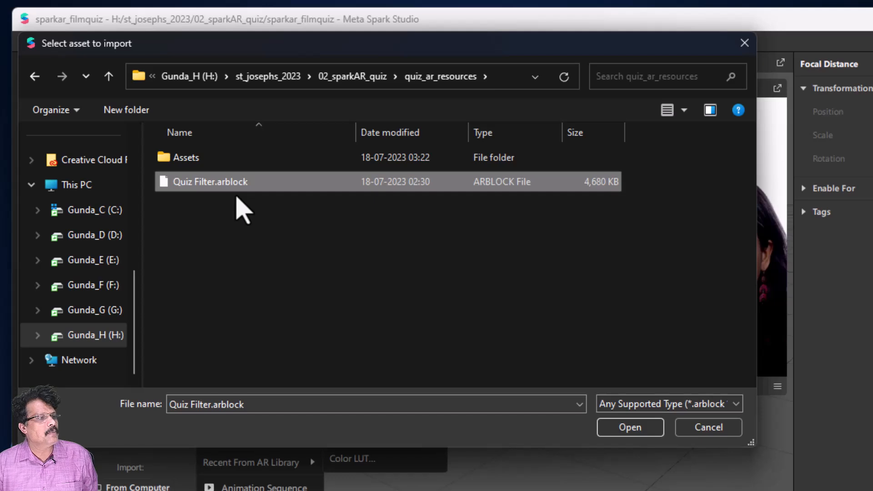
{"action": "left_click", "coordinate": [630, 427]}
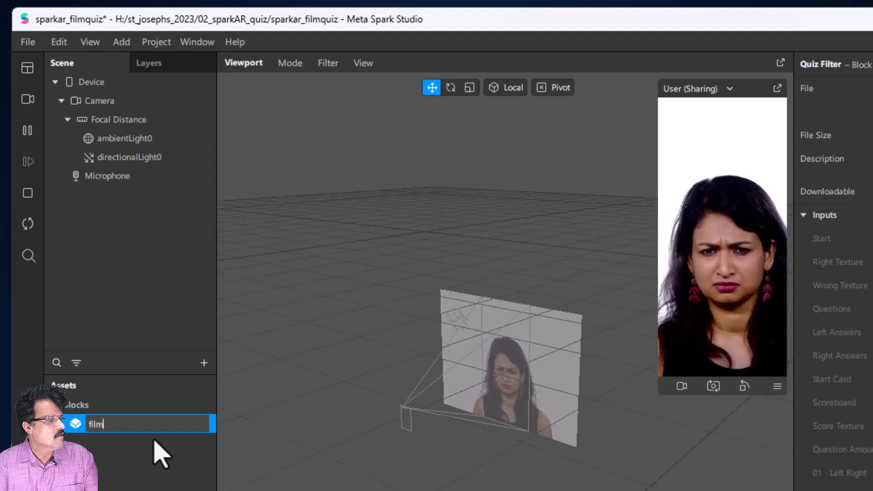
- Rename the imported quiz block asset as filmquiz and place it in the scene under Focal Distance
{"action": "type", "text": "z"}
{"action": "key", "text": "Return"}
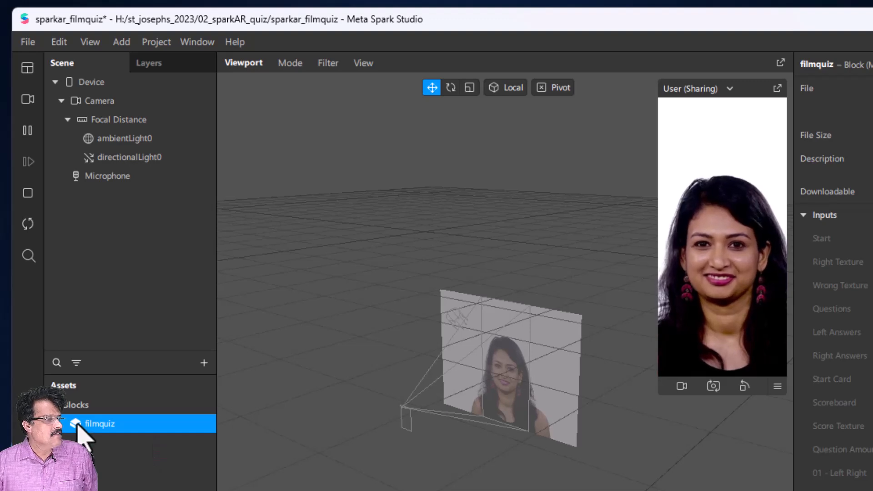
{"action": "left_click_drag", "start_coordinate": [78, 425], "coordinate": [135, 169]}
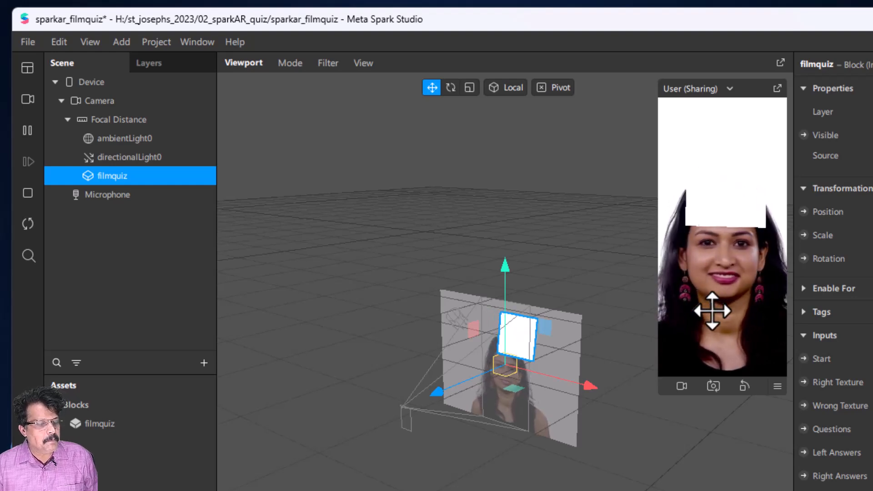
- Switch the simulator's camera input to the Logitech Webcam C930e and close the camera list
{"action": "left_click", "coordinate": [682, 386]}
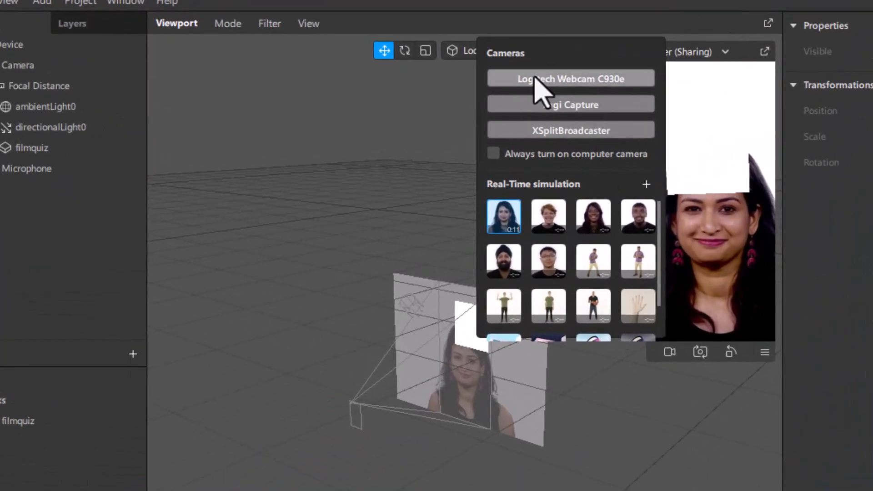
{"action": "left_click", "coordinate": [560, 86]}
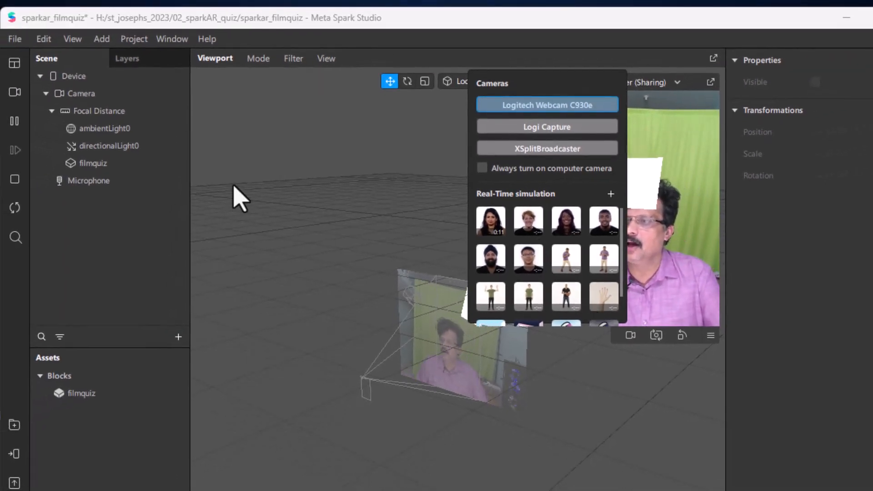
{"action": "left_click", "coordinate": [280, 203]}
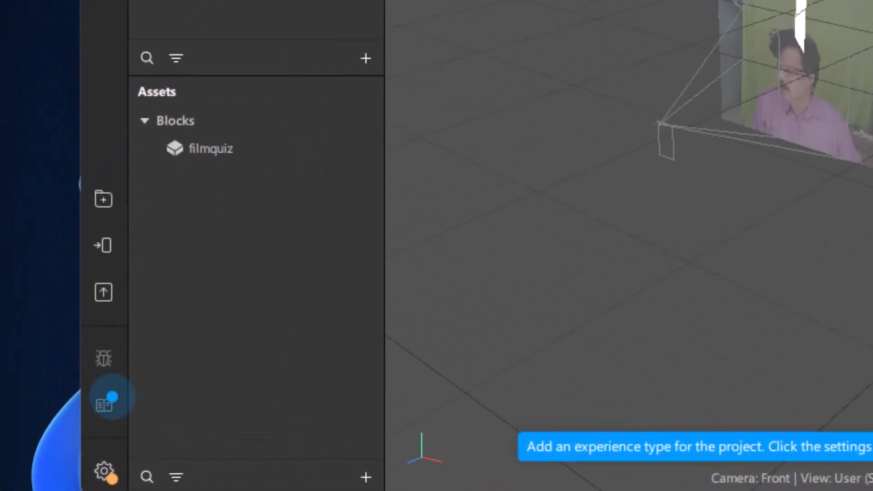
- Create an animation sequence asset and name it Questions
{"action": "left_click", "coordinate": [369, 481]}
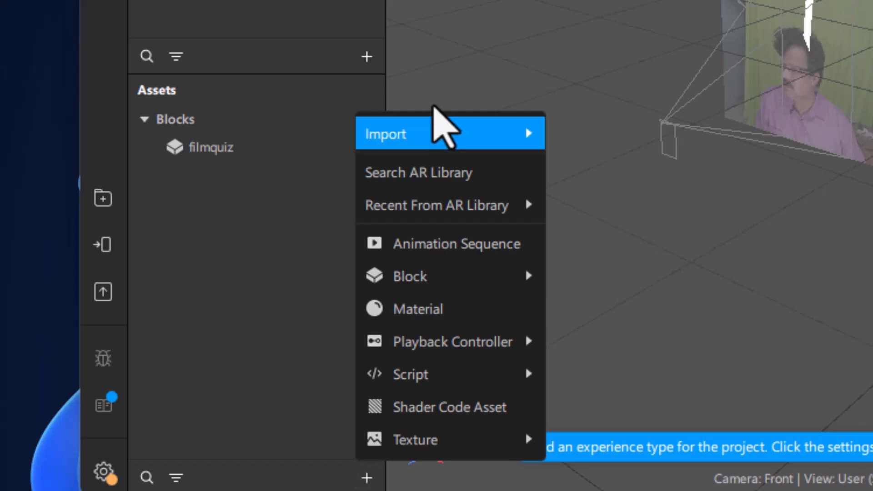
{"action": "mouse_move", "coordinate": [434, 122]}
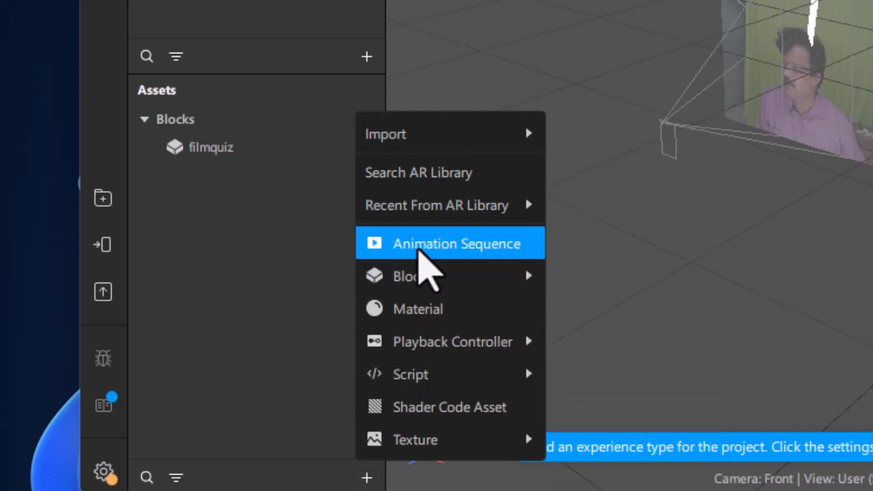
{"action": "left_click", "coordinate": [422, 250]}
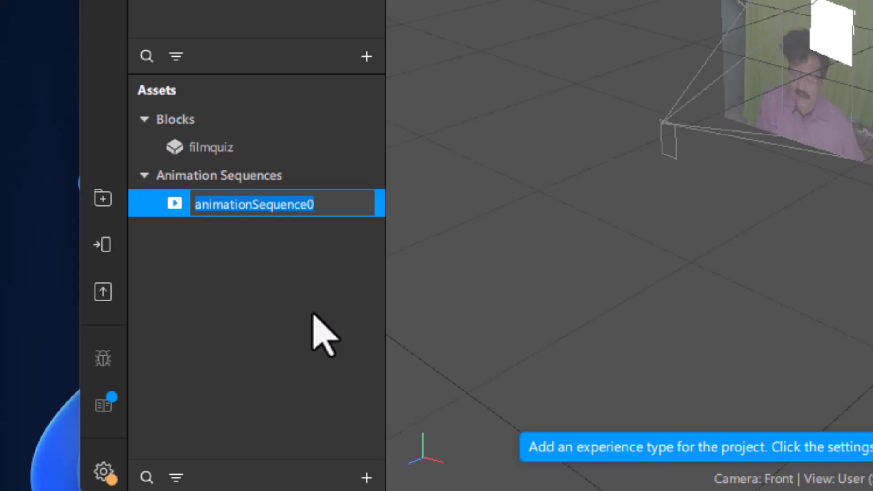
{"action": "type", "text": "Quest"}
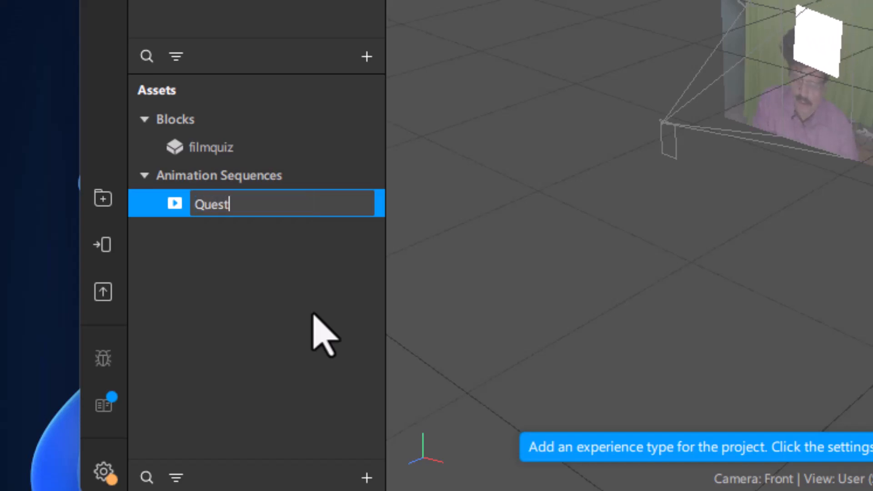
{"action": "type", "text": "ions"}
{"action": "key", "text": "Return"}
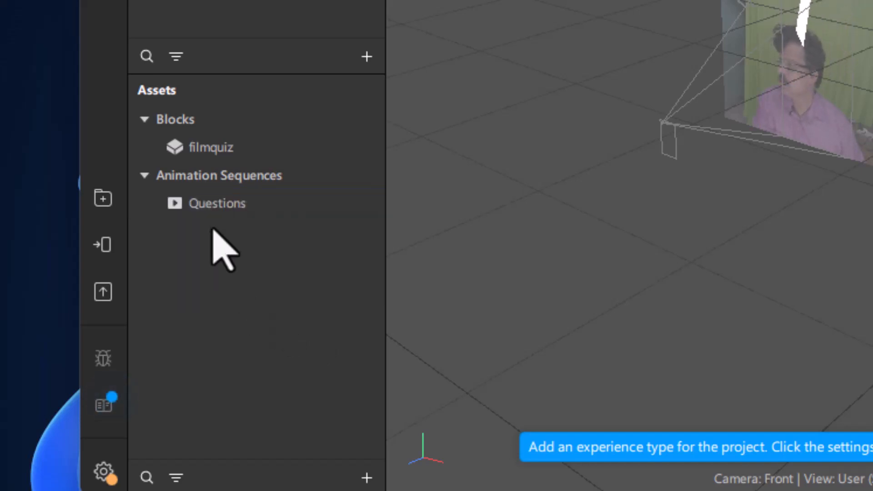
- Load Q01.png through Q10.png from the quiz_ar_resources Assets folder as the texture of the Questions animation sequence
{"action": "left_click", "coordinate": [170, 203]}
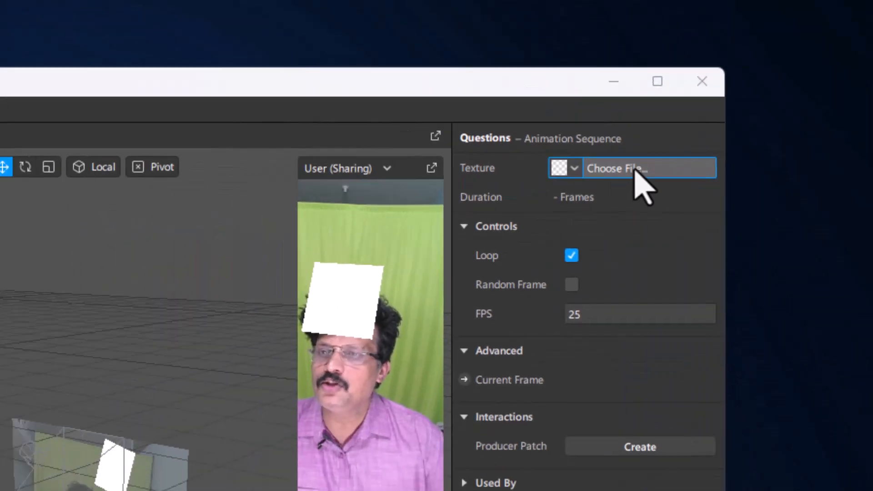
{"action": "left_click", "coordinate": [637, 169]}
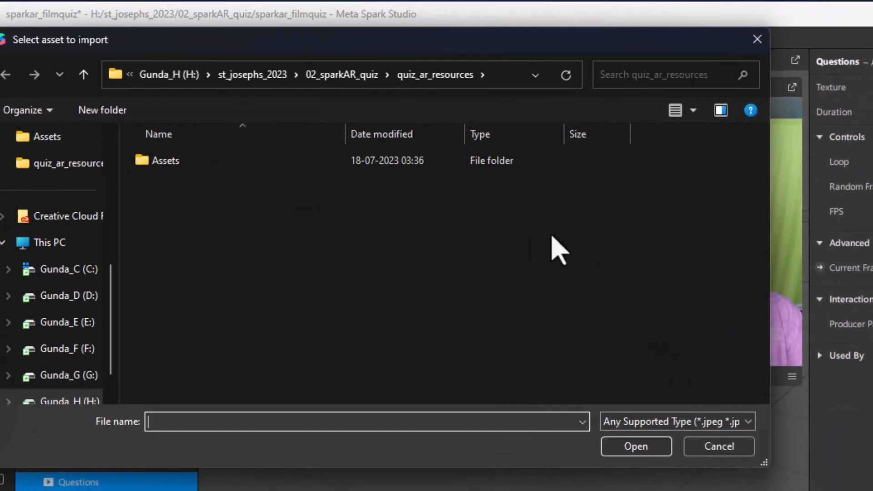
{"action": "left_click", "coordinate": [398, 167]}
{"action": "double_click", "coordinate": [400, 164]}
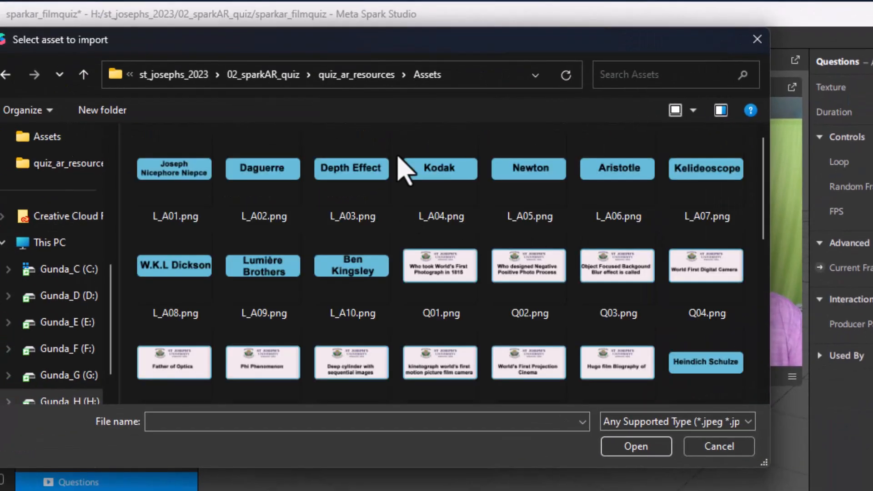
{"action": "left_click", "coordinate": [447, 284]}
{"action": "left_click", "coordinate": [607, 369], "text": "shift"}
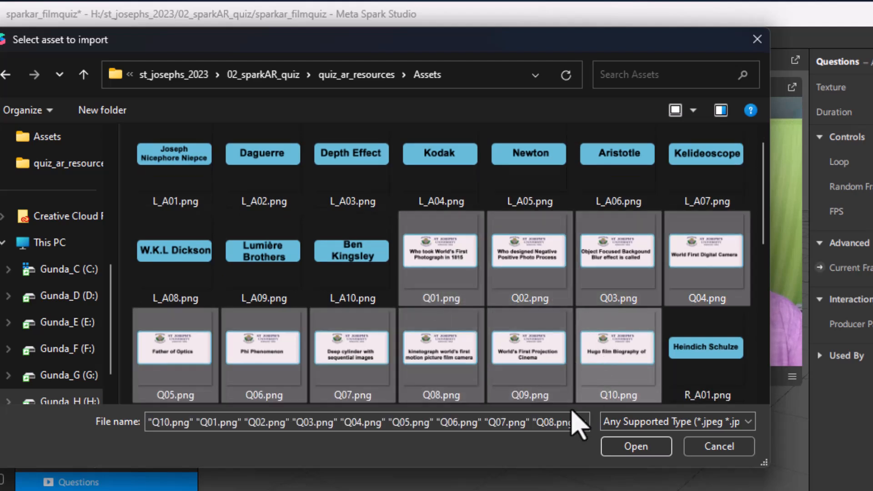
{"action": "left_click", "coordinate": [635, 447]}
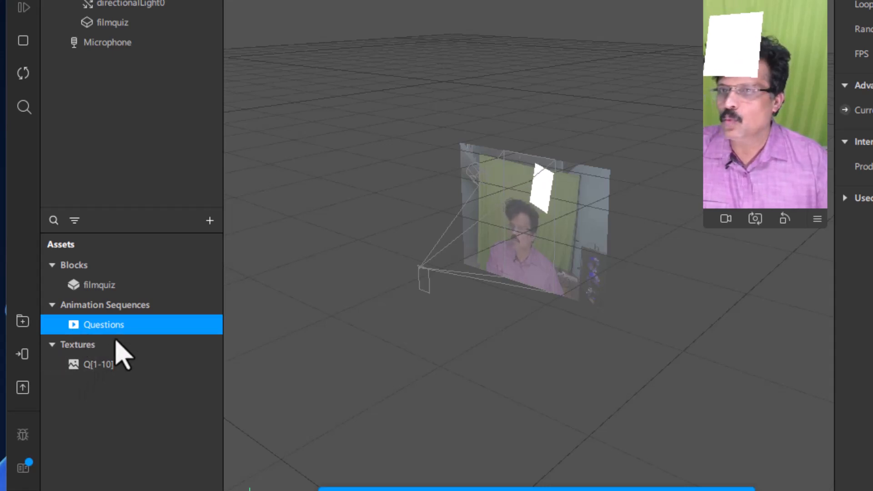
- Set the compression of the Q[1-10] texture sequence to None for iOS, Android and Older Android
{"action": "left_click", "coordinate": [101, 366]}
{"action": "left_click", "coordinate": [101, 325]}
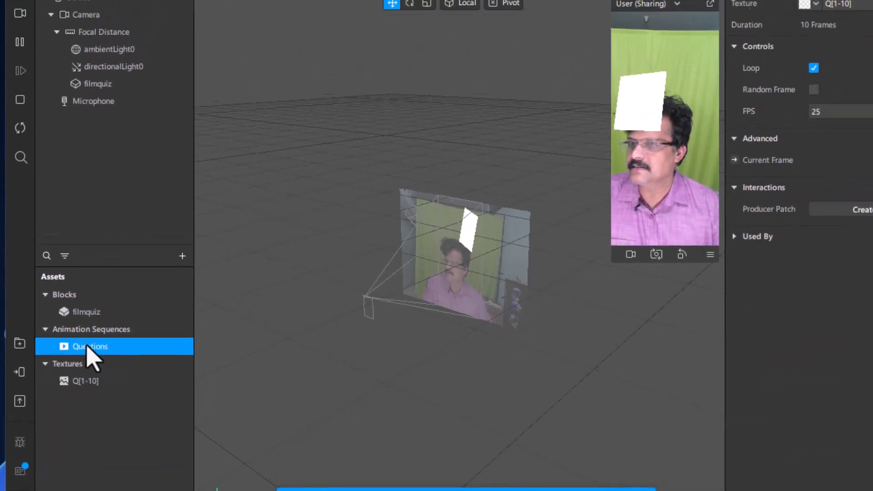
{"action": "left_click", "coordinate": [82, 386]}
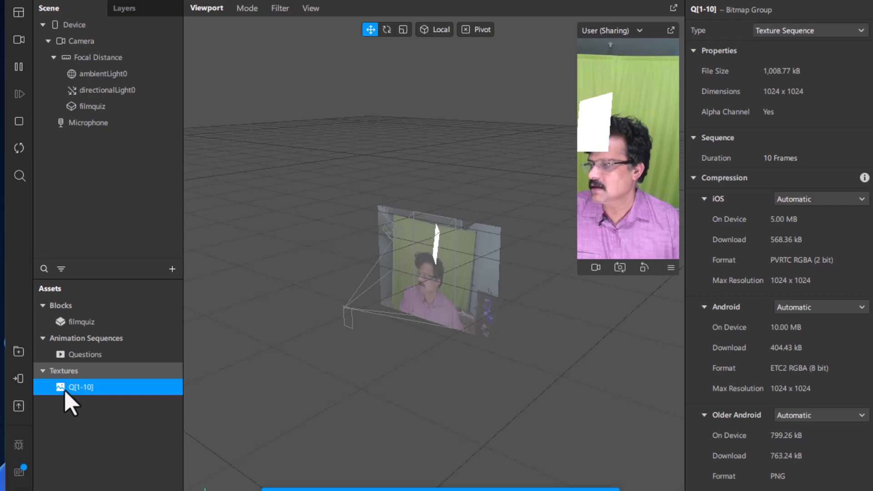
{"action": "left_click", "coordinate": [82, 355]}
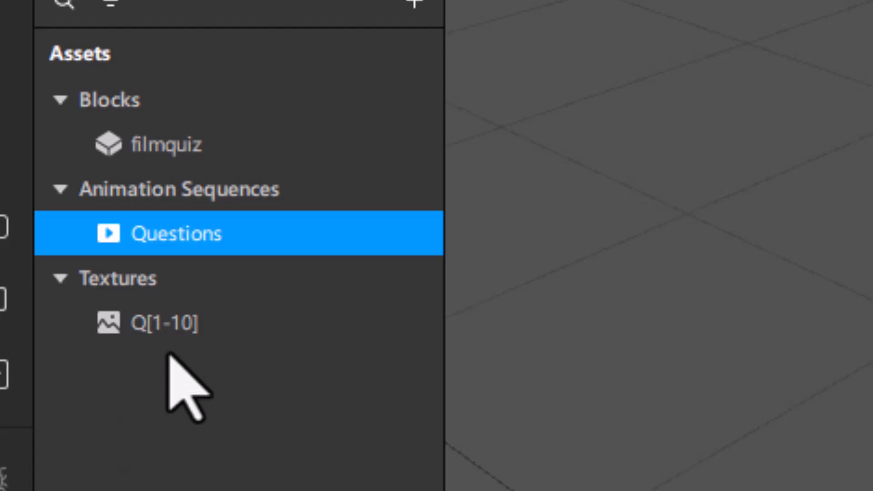
{"action": "left_click", "coordinate": [169, 331]}
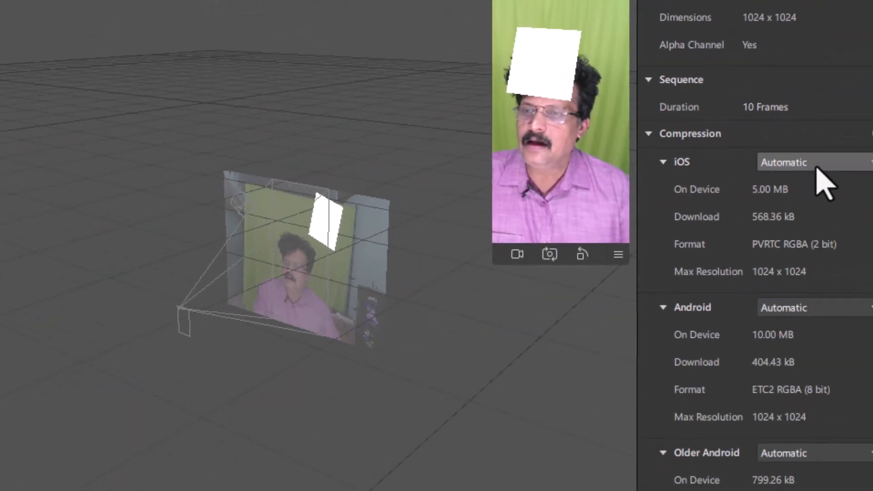
{"action": "left_click", "coordinate": [814, 170]}
{"action": "left_click", "coordinate": [789, 203]}
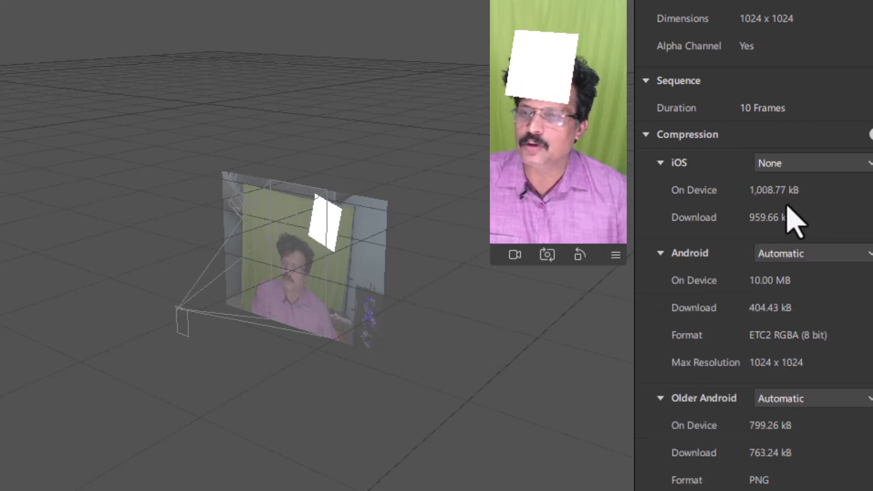
{"action": "left_click", "coordinate": [781, 253]}
{"action": "left_click", "coordinate": [785, 295]}
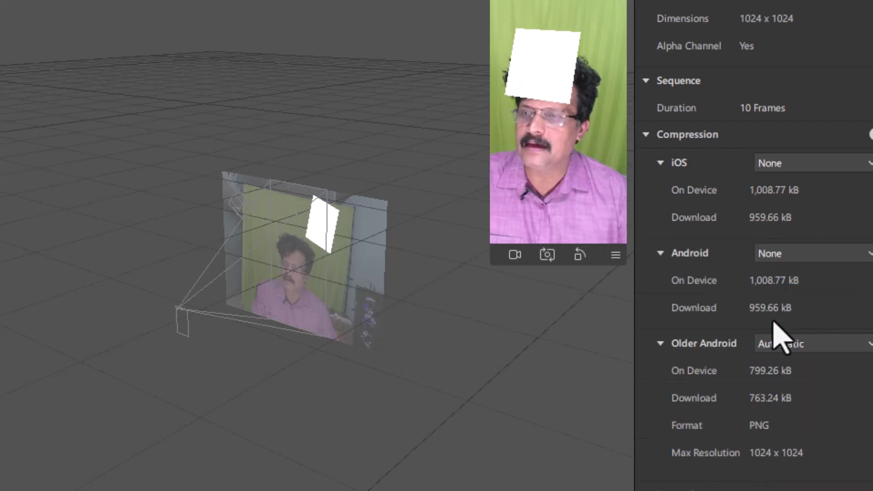
{"action": "left_click", "coordinate": [775, 346]}
{"action": "left_click", "coordinate": [779, 382]}
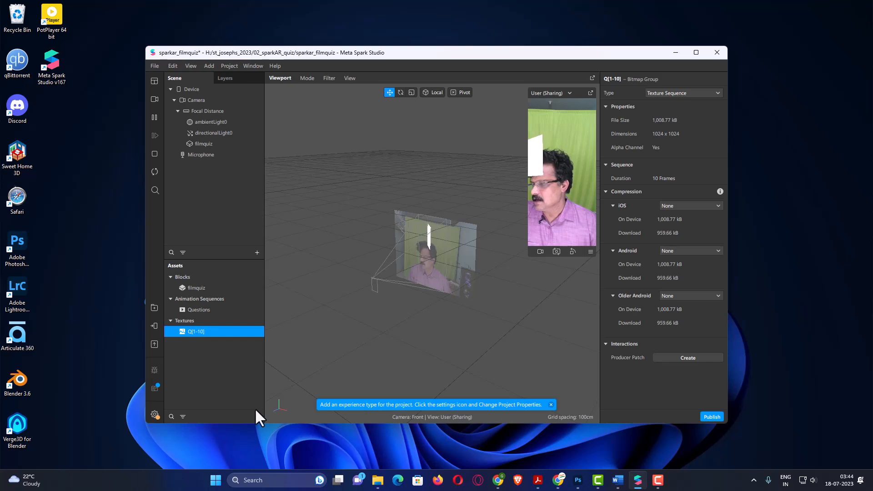
- Create another animation sequence asset and name it L Answers
{"action": "left_click", "coordinate": [207, 384]}
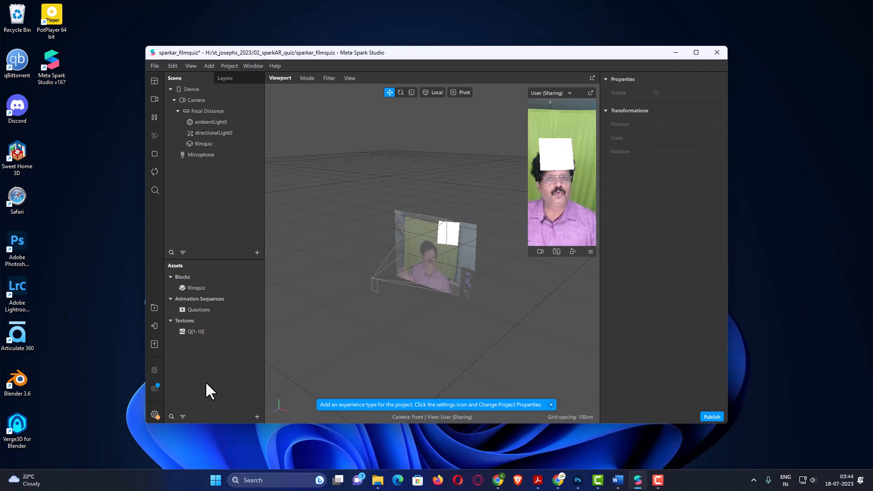
{"action": "left_click", "coordinate": [324, 433]}
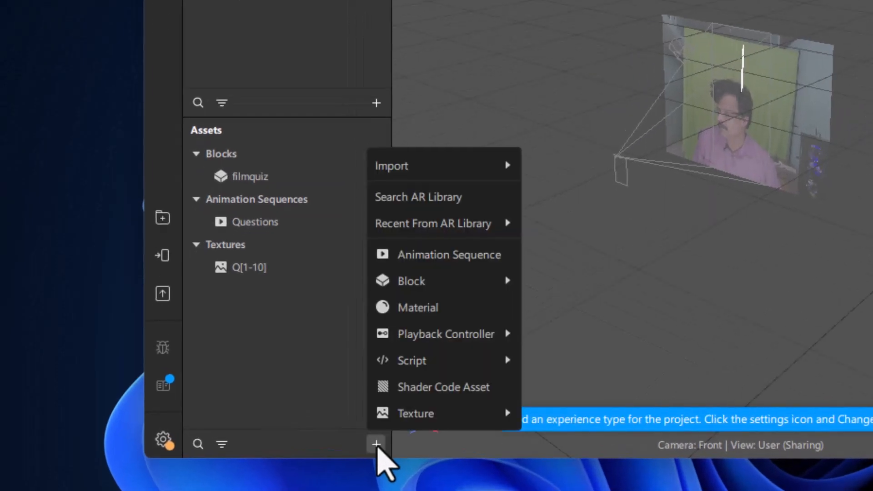
{"action": "left_click", "coordinate": [434, 255]}
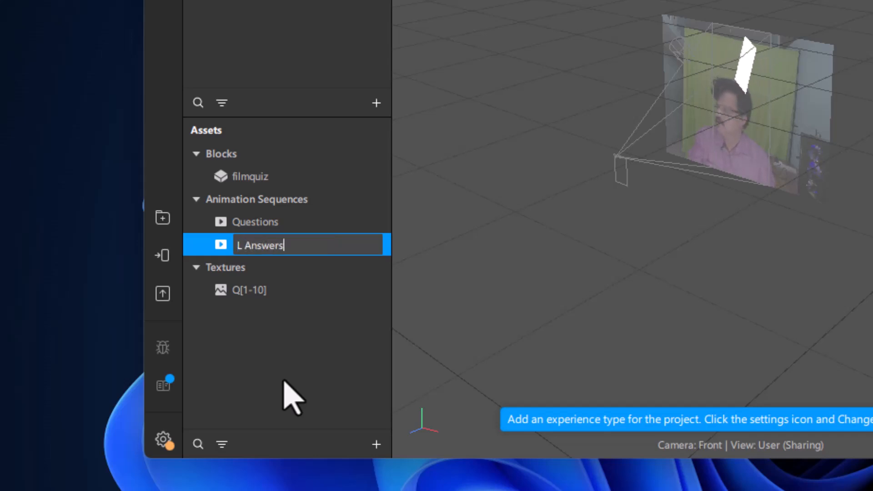
{"action": "left_click", "coordinate": [269, 369]}
- Load L_A01.png through L_A10.png from the quiz_ar_resources Assets folder as the texture of the L Answers animation sequence
{"action": "left_click", "coordinate": [218, 245]}
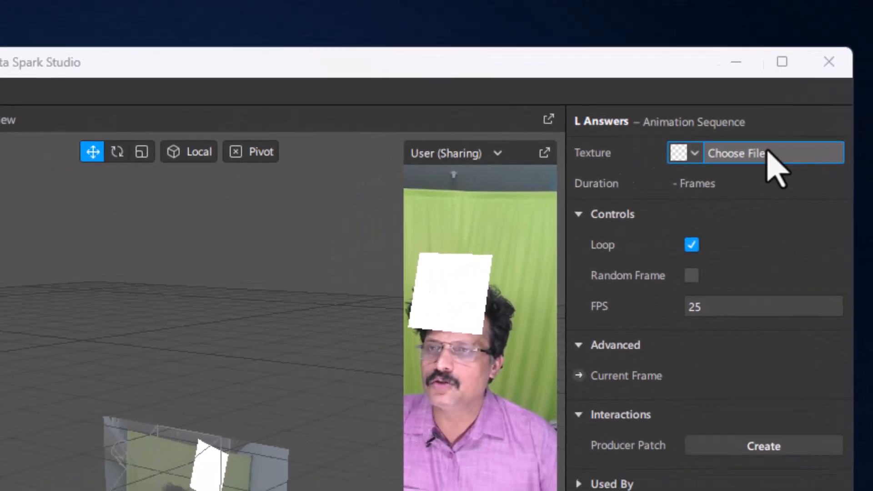
{"action": "left_click", "coordinate": [678, 109]}
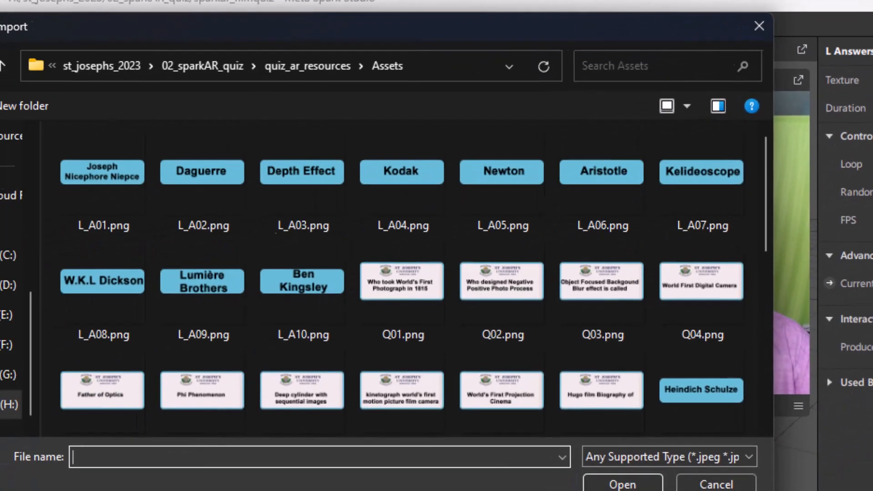
{"action": "left_click", "coordinate": [93, 169]}
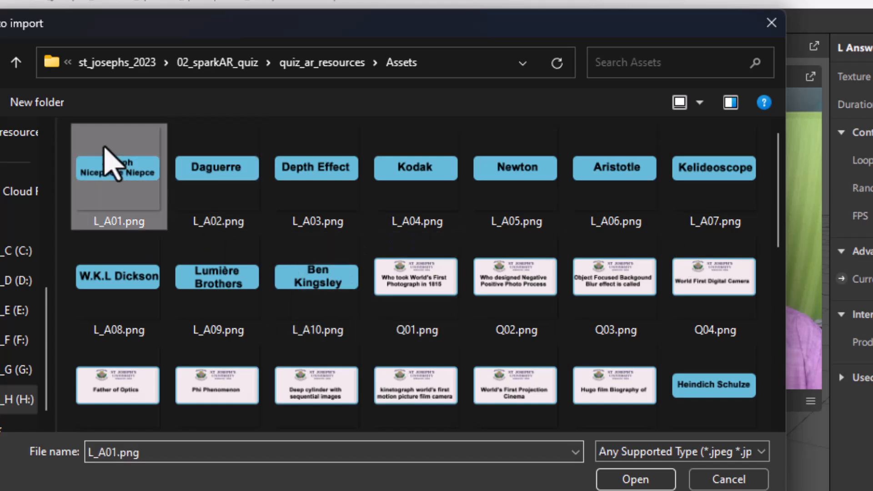
{"action": "left_click", "coordinate": [330, 300], "text": "shift"}
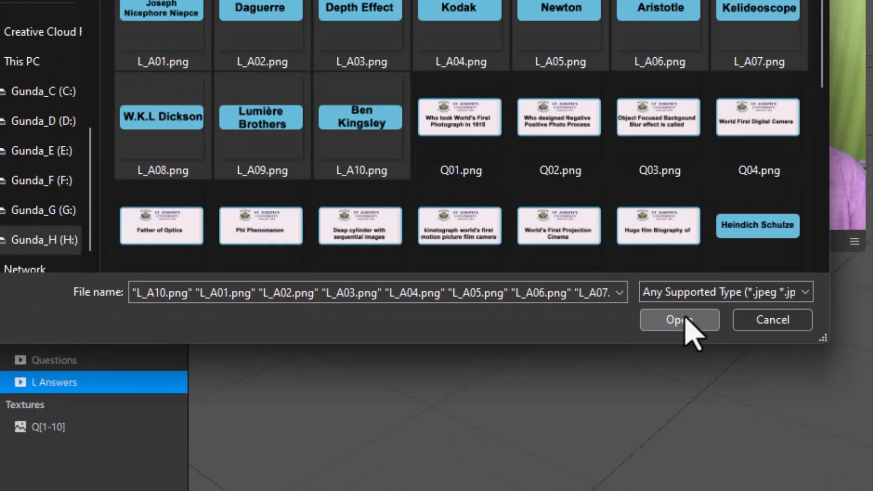
{"action": "left_click", "coordinate": [636, 479]}
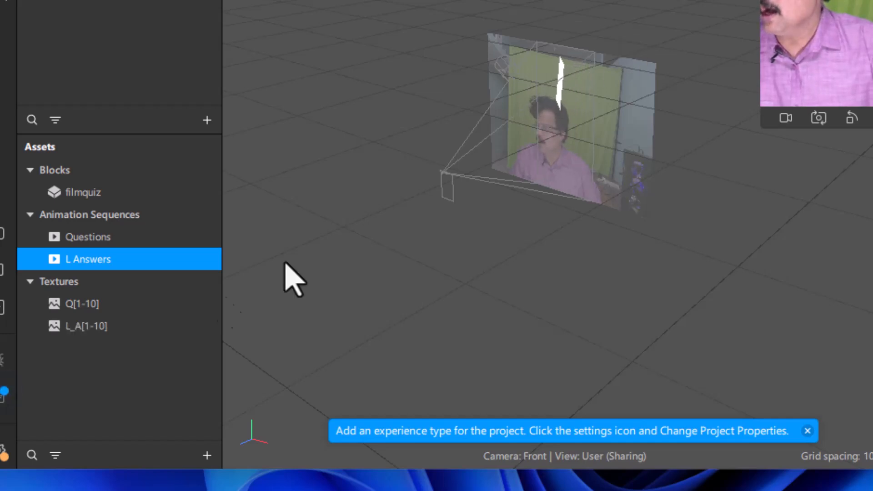
- Set the compression of the L_A[1-10] texture sequence to None for iOS, Android and Older Android
{"action": "left_click", "coordinate": [91, 327]}
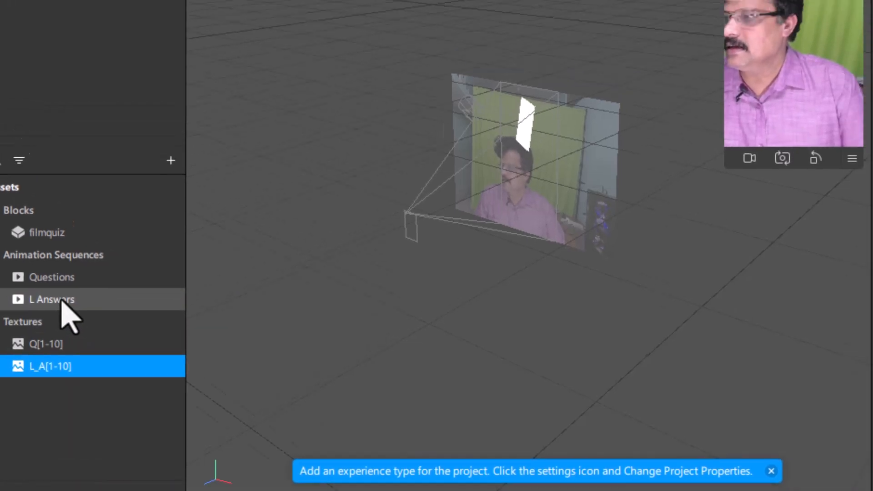
{"action": "left_click", "coordinate": [96, 259]}
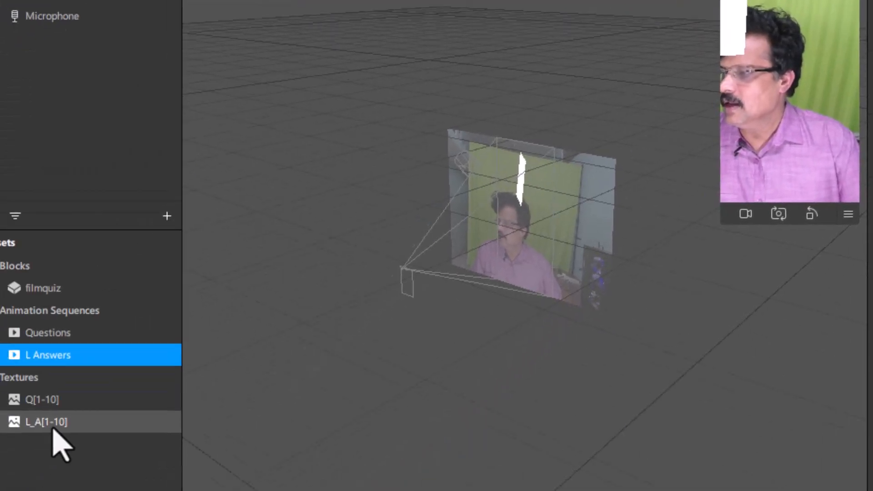
{"action": "left_click", "coordinate": [55, 422]}
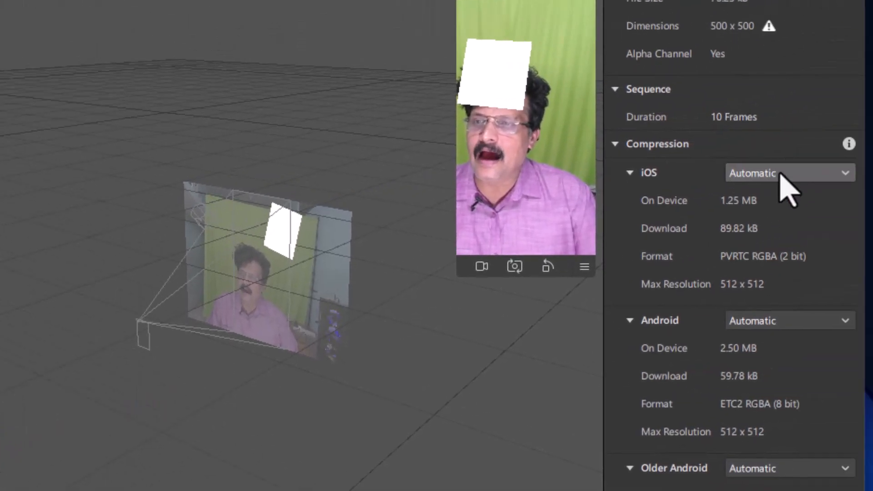
{"action": "left_click", "coordinate": [780, 173]}
{"action": "left_click", "coordinate": [778, 214]}
{"action": "left_click", "coordinate": [782, 265]}
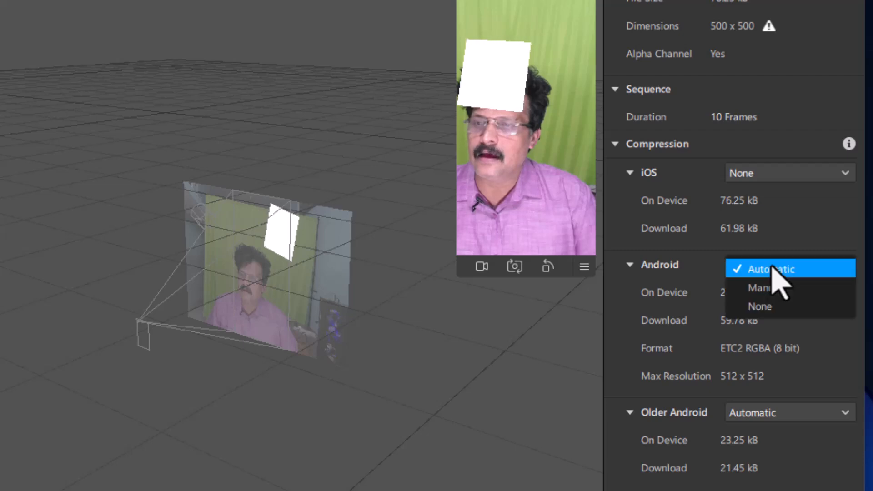
{"action": "left_click", "coordinate": [759, 307]}
{"action": "left_click", "coordinate": [762, 357]}
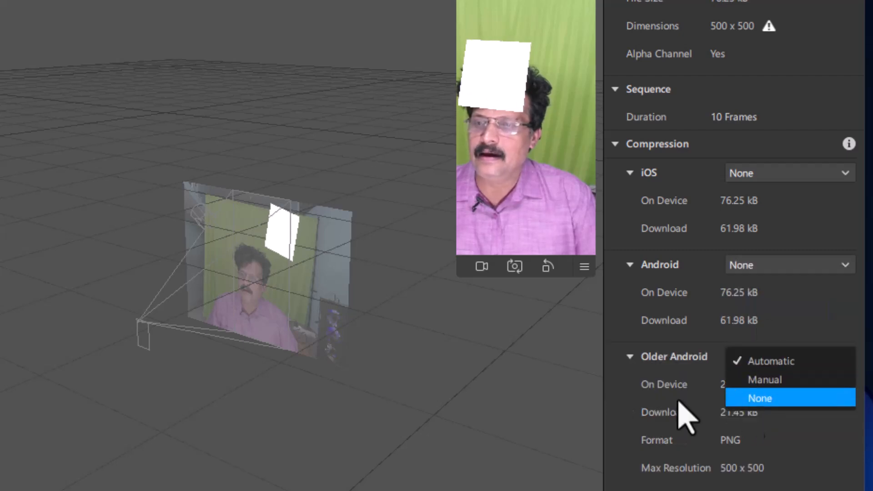
{"action": "left_click", "coordinate": [757, 398]}
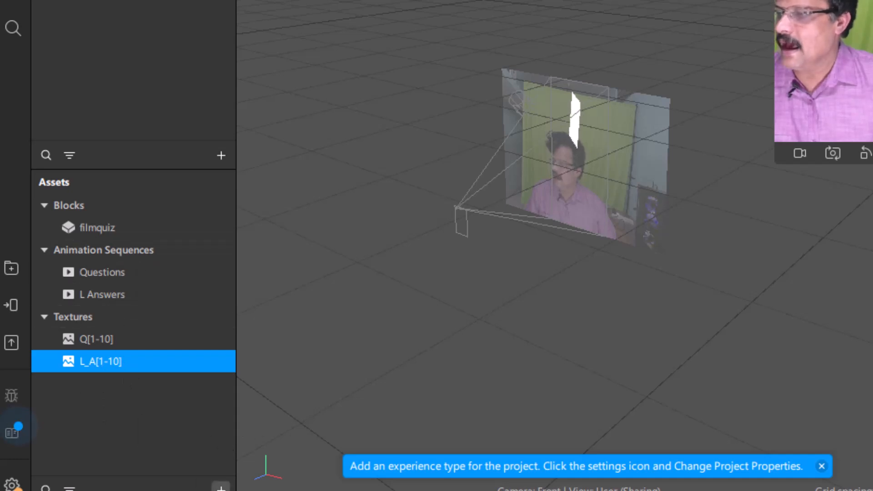
- Create a third animation sequence asset and name it R Answers
{"action": "left_click", "coordinate": [221, 487]}
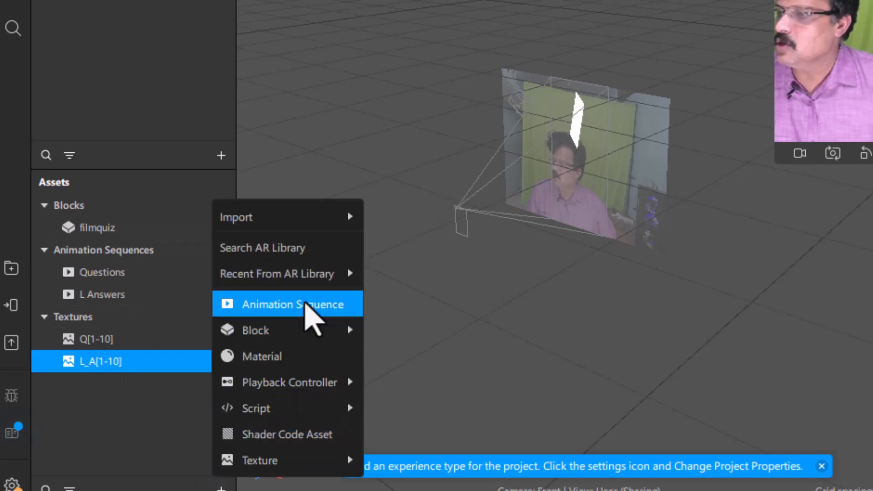
{"action": "left_click", "coordinate": [304, 303]}
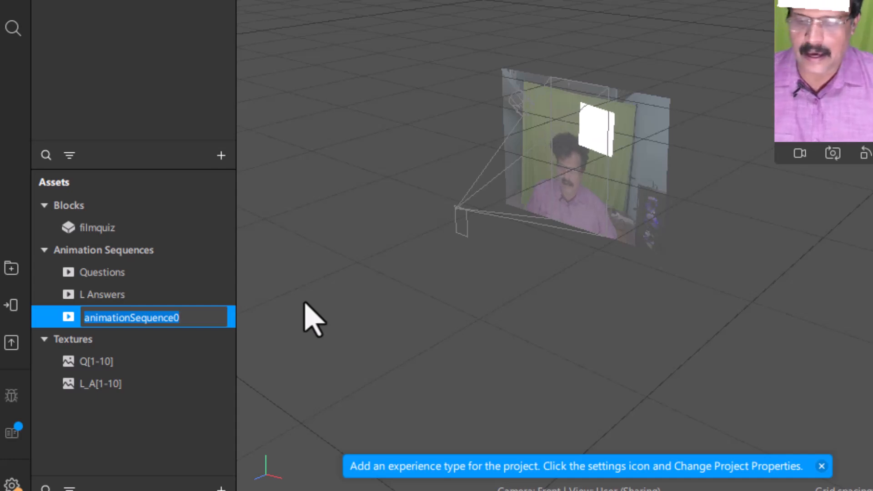
{"action": "type", "text": "R A"}
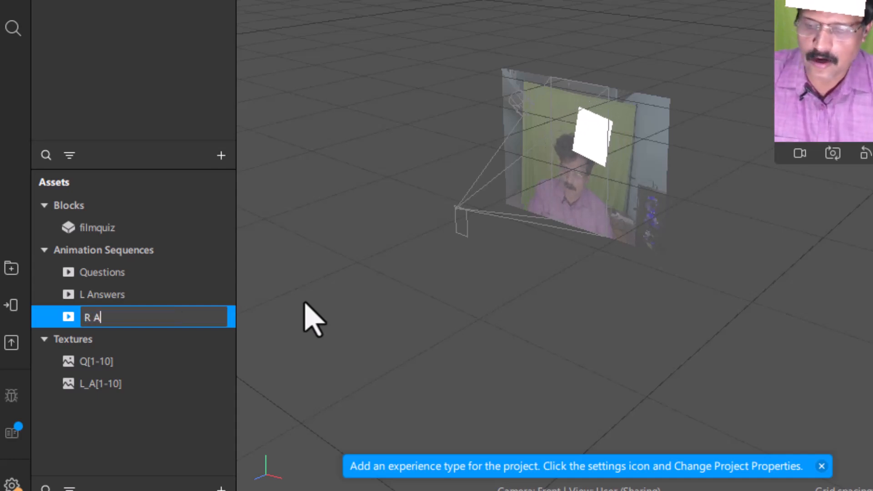
{"action": "type", "text": "nswers"}
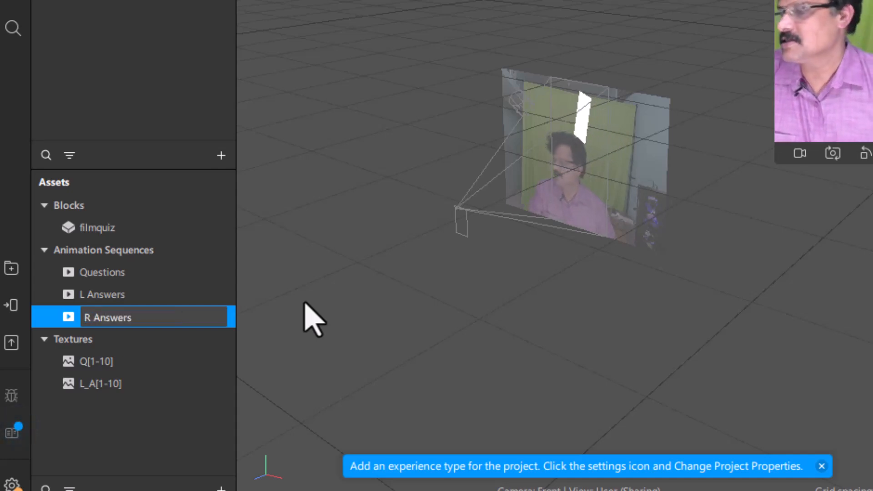
{"action": "key", "text": "Return"}
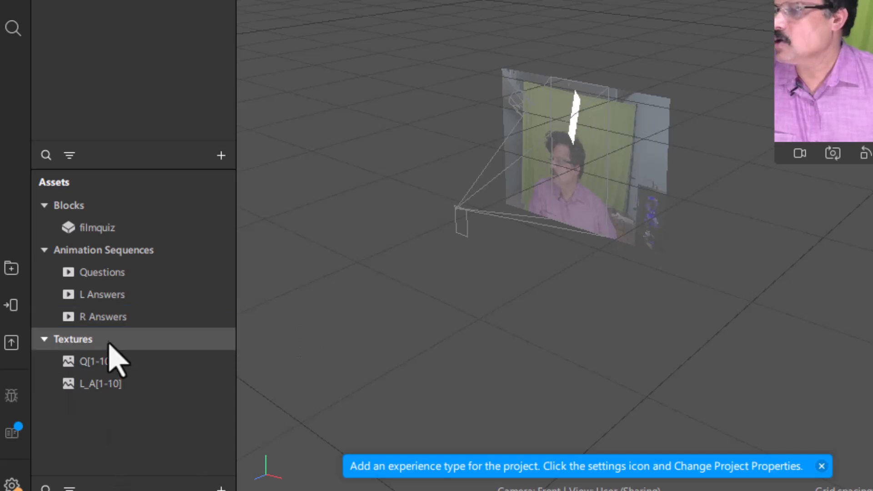
- Load R_A01.png through R_A10.png from the quiz_ar_resources Assets folder as the texture of the R Answers animation sequence
{"action": "left_click", "coordinate": [109, 324]}
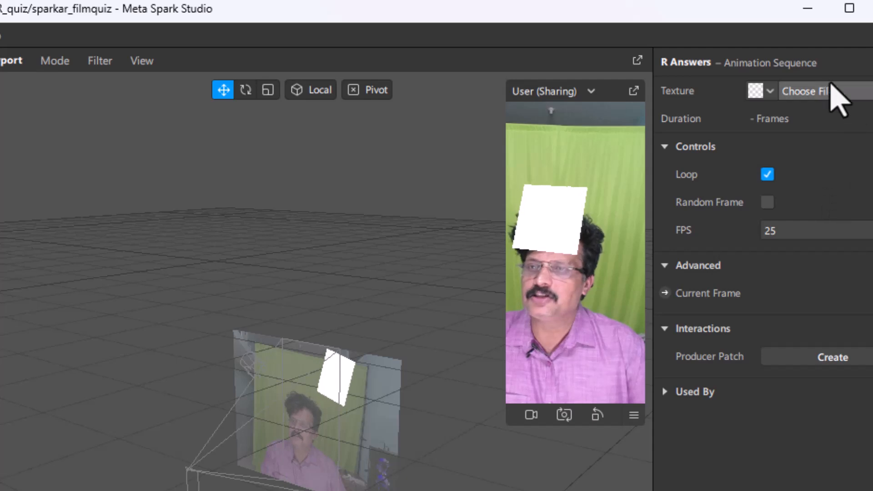
{"action": "left_click", "coordinate": [832, 90]}
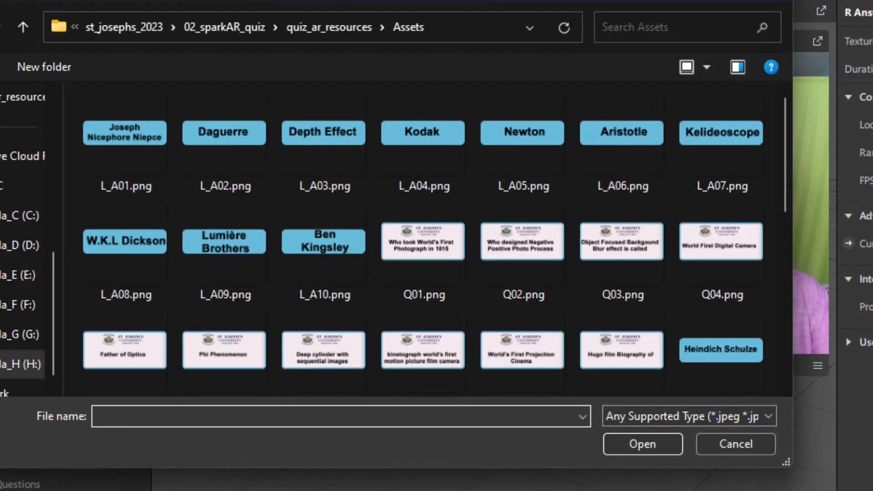
{"action": "scroll", "coordinate": [705, 273], "scroll_direction": "down", "scroll_amount": 1}
{"action": "left_click", "coordinate": [713, 345]}
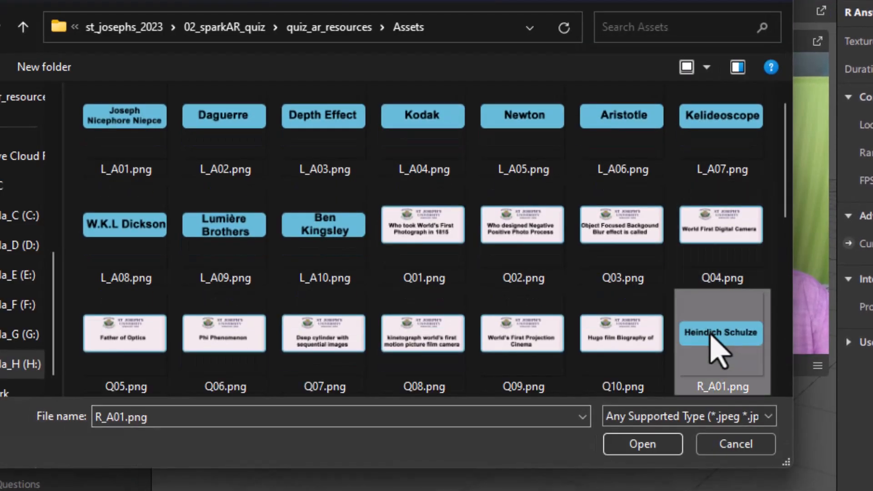
{"action": "scroll", "coordinate": [710, 334], "scroll_direction": "down", "scroll_amount": 1}
{"action": "scroll", "coordinate": [711, 339], "scroll_direction": "down", "scroll_amount": 1}
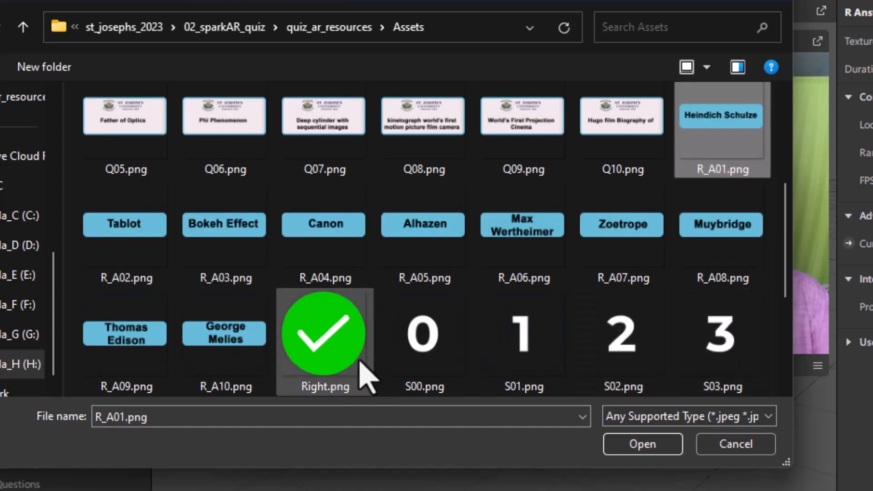
{"action": "left_click", "coordinate": [222, 347], "text": "shift"}
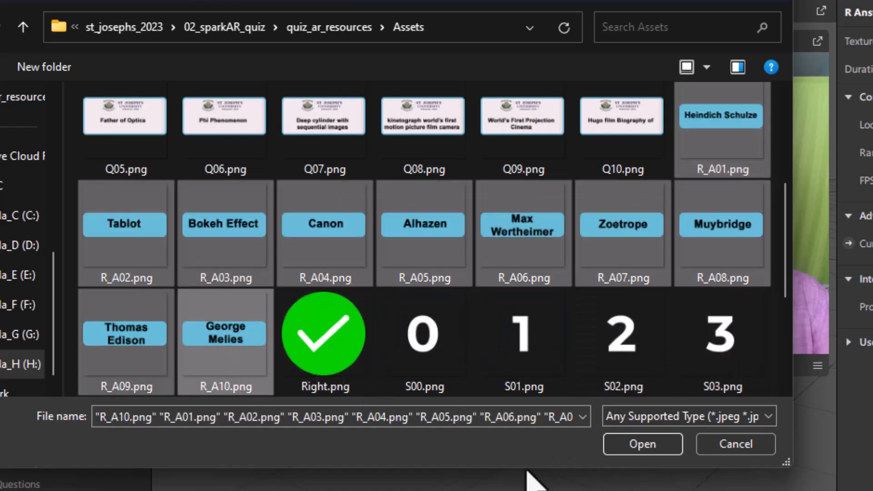
{"action": "left_click", "coordinate": [630, 445]}
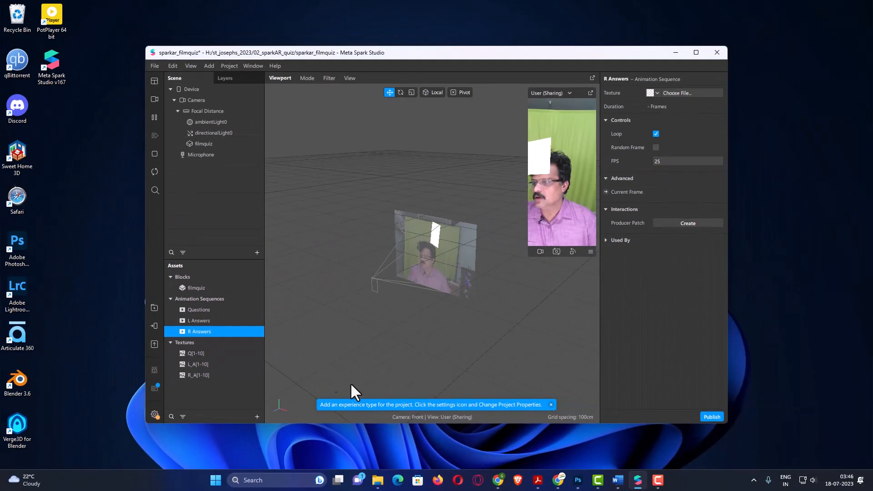
- Set the compression of the R_A[1-10] texture sequence to None for iOS, Android and Older Android
{"action": "left_click", "coordinate": [197, 375]}
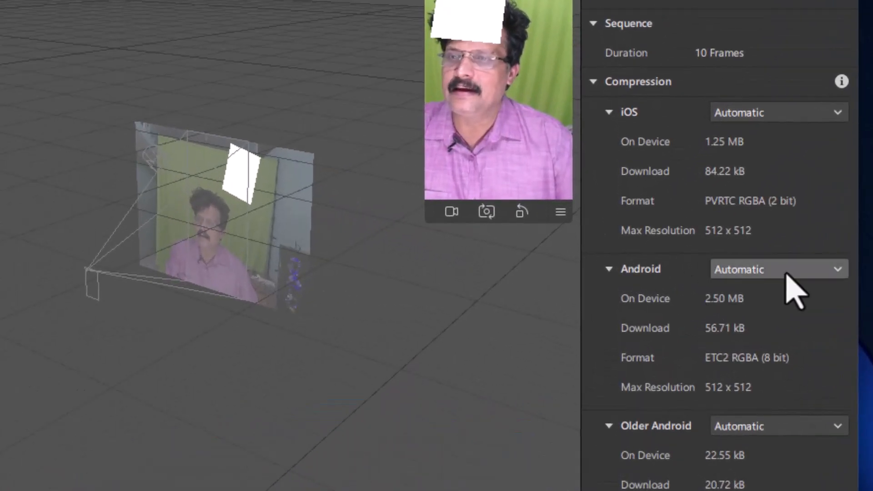
{"action": "left_click", "coordinate": [765, 112]}
{"action": "left_click", "coordinate": [763, 157]}
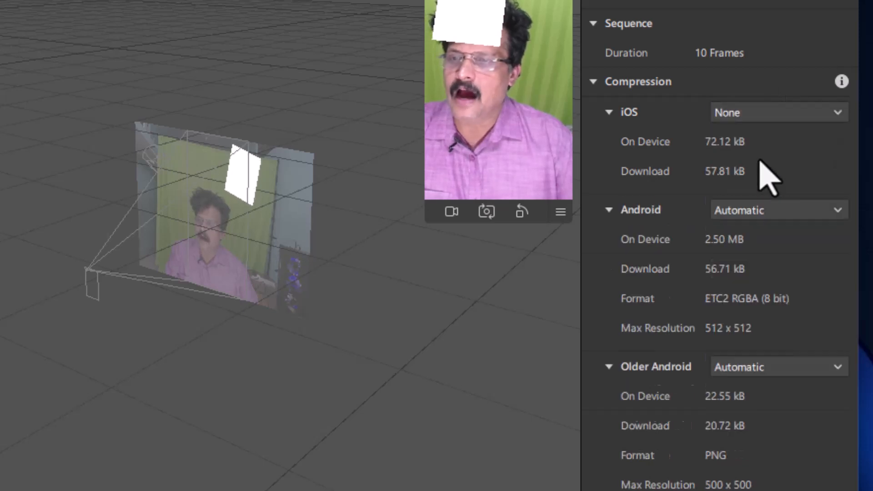
{"action": "left_click", "coordinate": [760, 212]}
{"action": "left_click", "coordinate": [746, 254]}
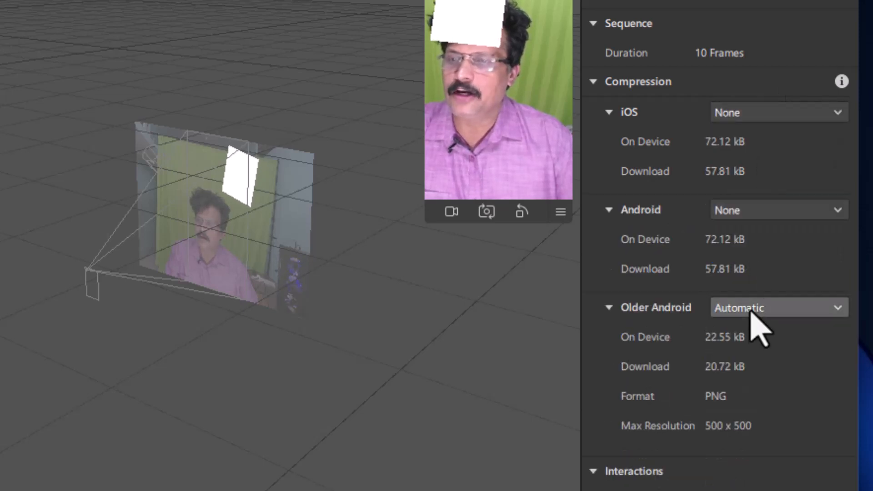
{"action": "left_click", "coordinate": [752, 310]}
{"action": "left_click", "coordinate": [750, 351]}
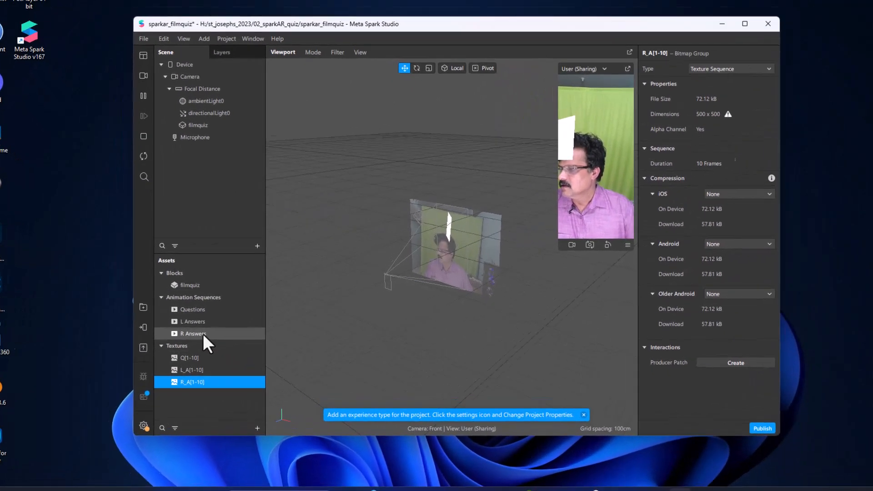
{"action": "left_click", "coordinate": [208, 332]}
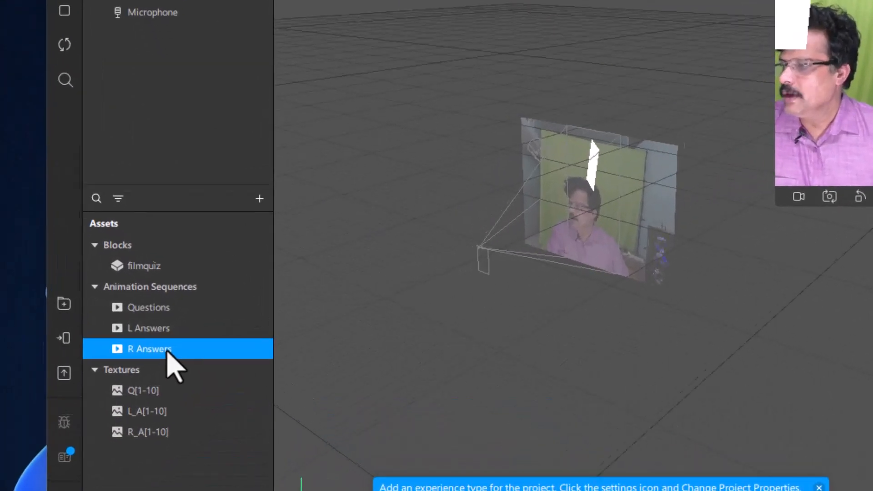
{"action": "left_click", "coordinate": [152, 331]}
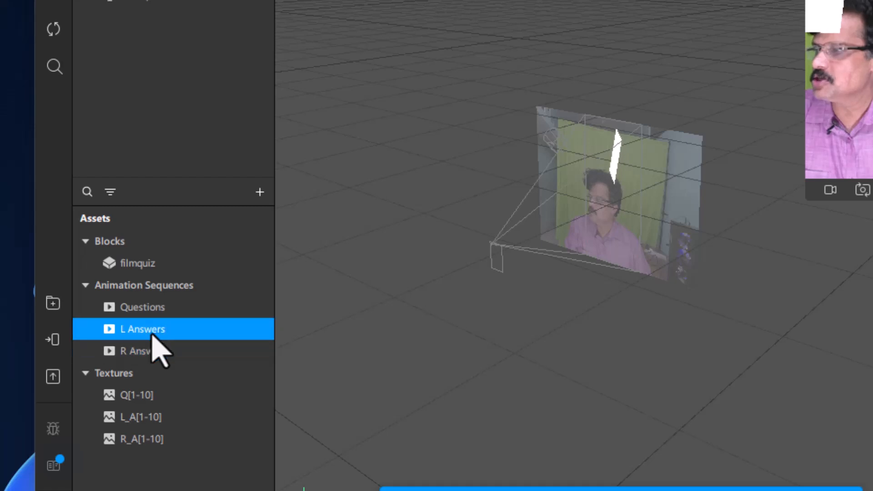
{"action": "left_click", "coordinate": [148, 310]}
{"action": "left_click", "coordinate": [145, 331]}
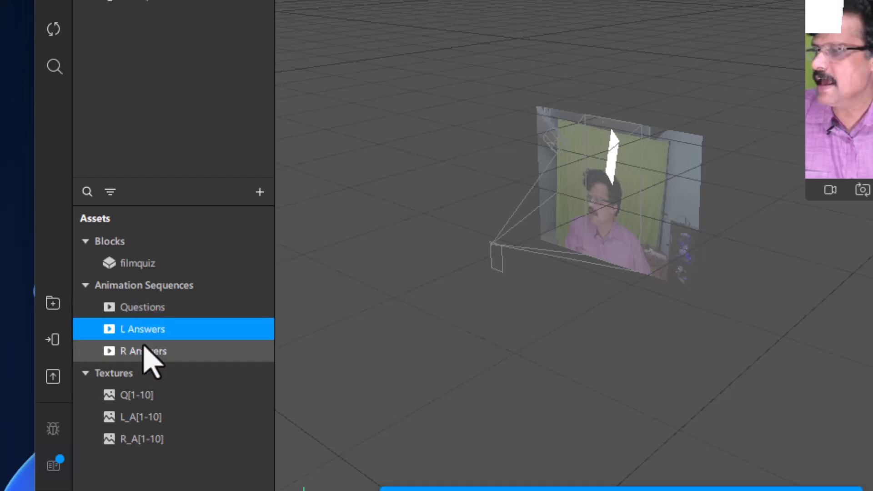
{"action": "left_click", "coordinate": [142, 352]}
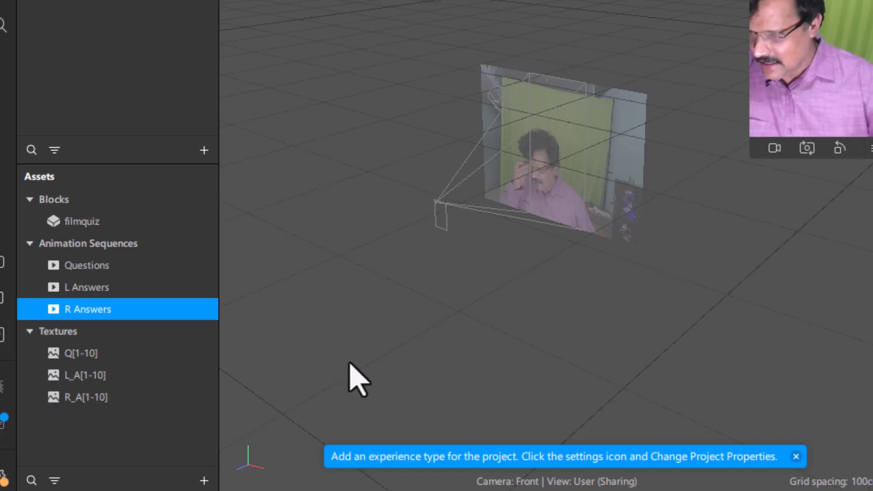
- Create a fourth animation sequence asset and name it Scores
{"action": "left_click", "coordinate": [203, 480]}
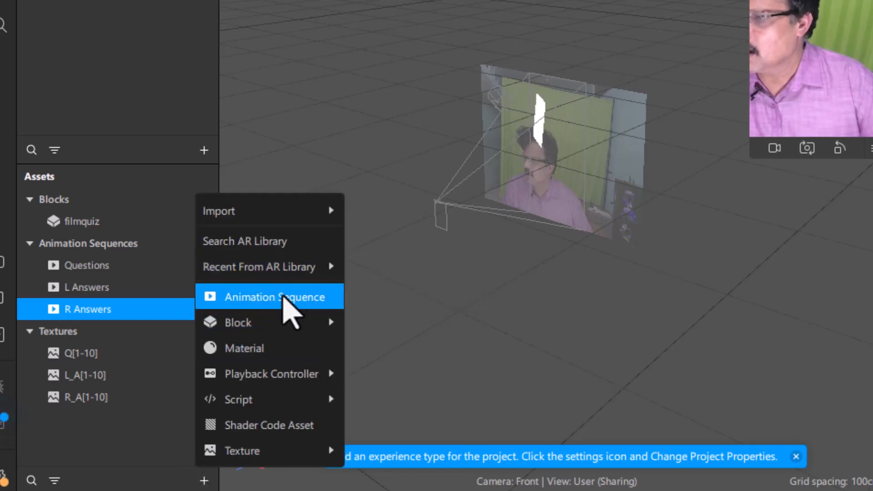
{"action": "left_click", "coordinate": [283, 297]}
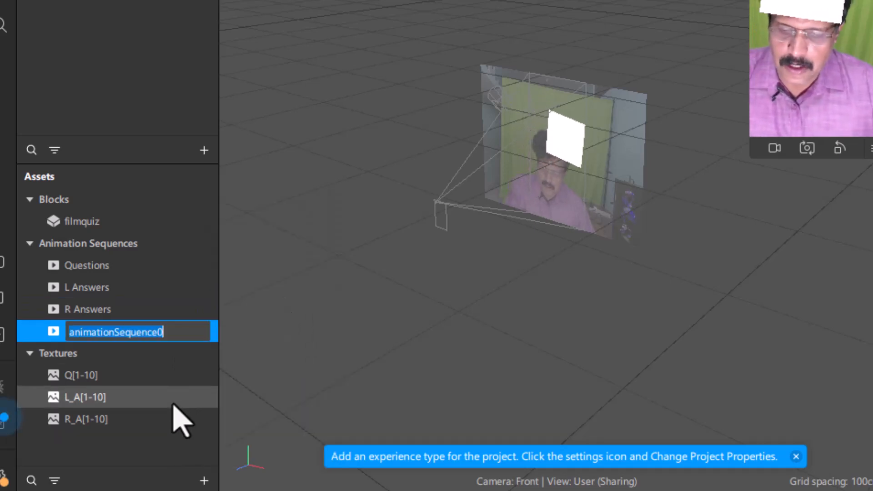
{"action": "type", "text": "Score"}
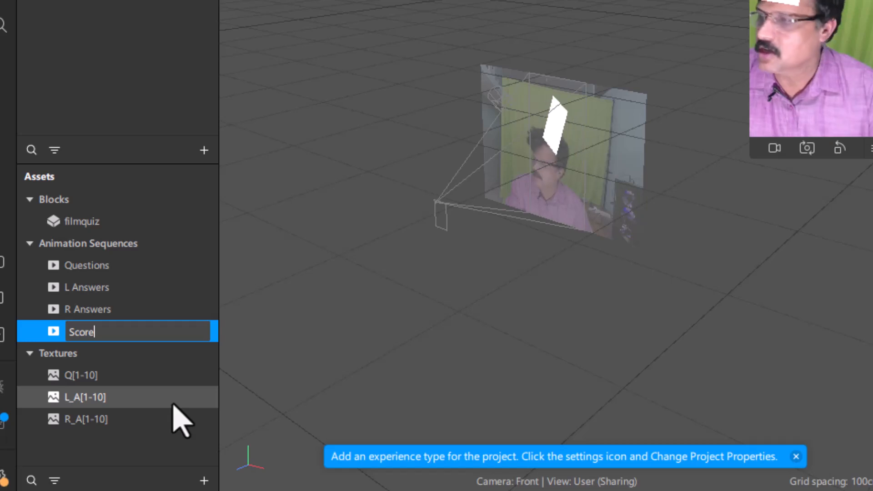
{"action": "type", "text": "s"}
{"action": "key", "text": "Return"}
{"action": "left_click", "coordinate": [49, 330]}
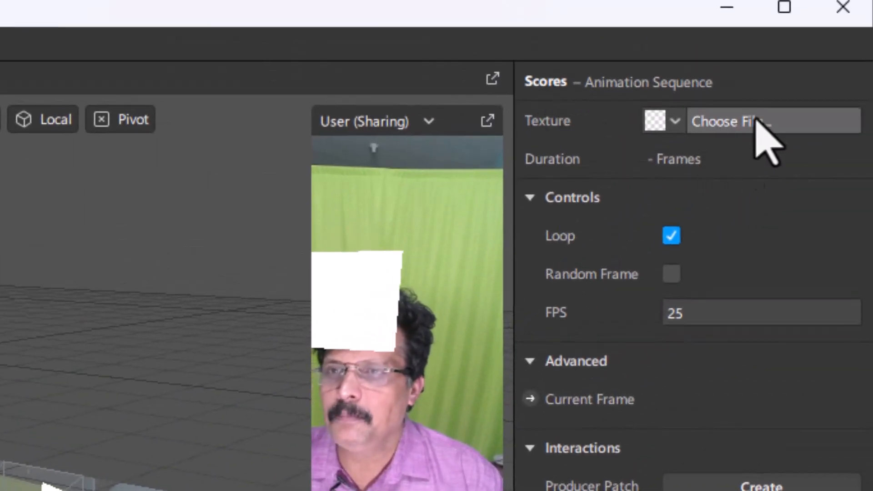
- Load S00.png through S10.png from the quiz_ar_resources Assets folder as the texture of the Scores animation sequence
{"action": "left_click", "coordinate": [749, 127]}
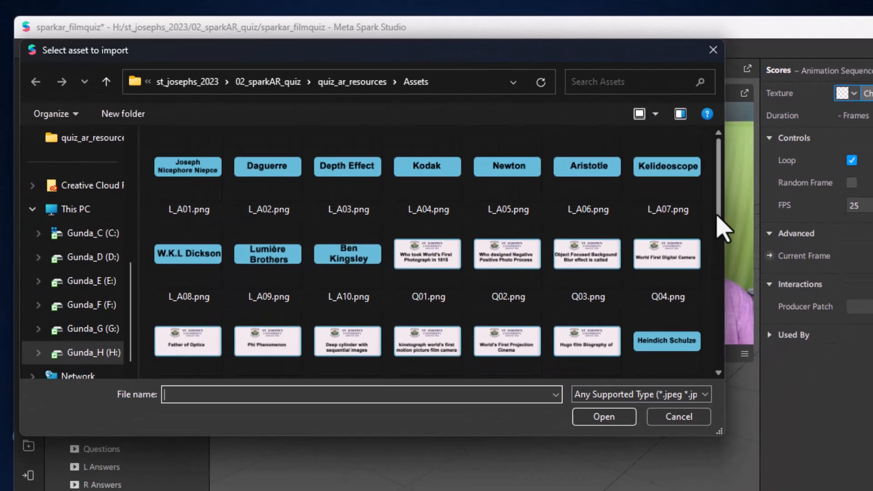
{"action": "scroll", "coordinate": [647, 318], "scroll_direction": "down", "scroll_amount": 5}
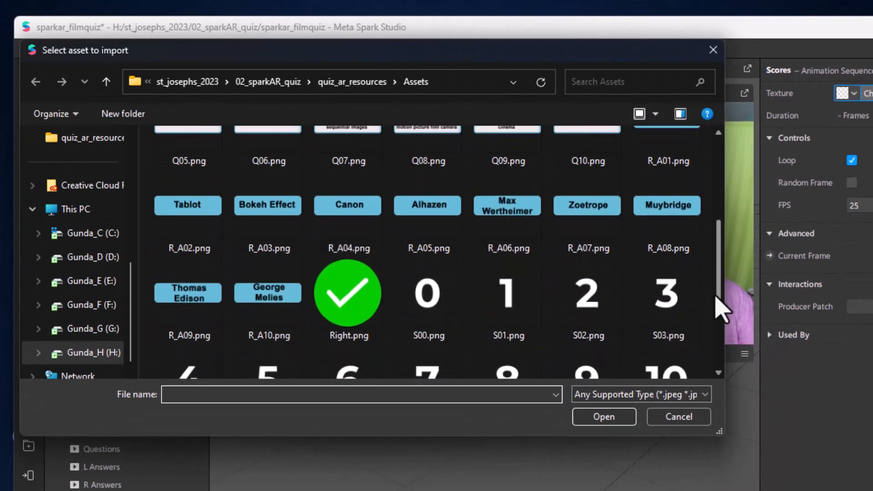
{"action": "left_click", "coordinate": [436, 301]}
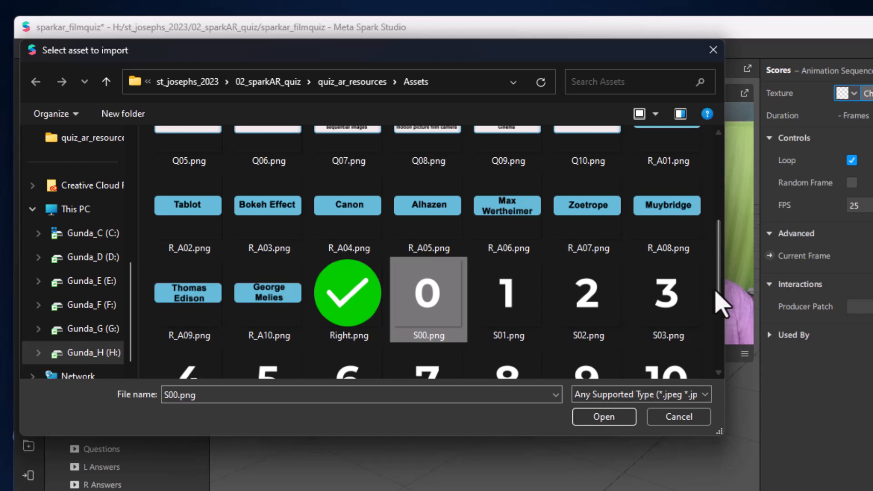
{"action": "scroll", "coordinate": [720, 307], "scroll_direction": "down", "scroll_amount": 1}
{"action": "left_click", "coordinate": [672, 330], "text": "shift"}
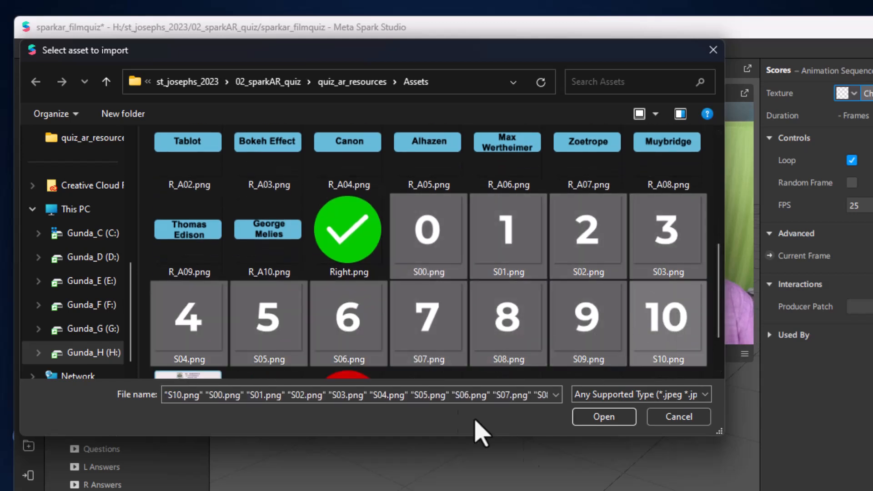
{"action": "left_click", "coordinate": [607, 418]}
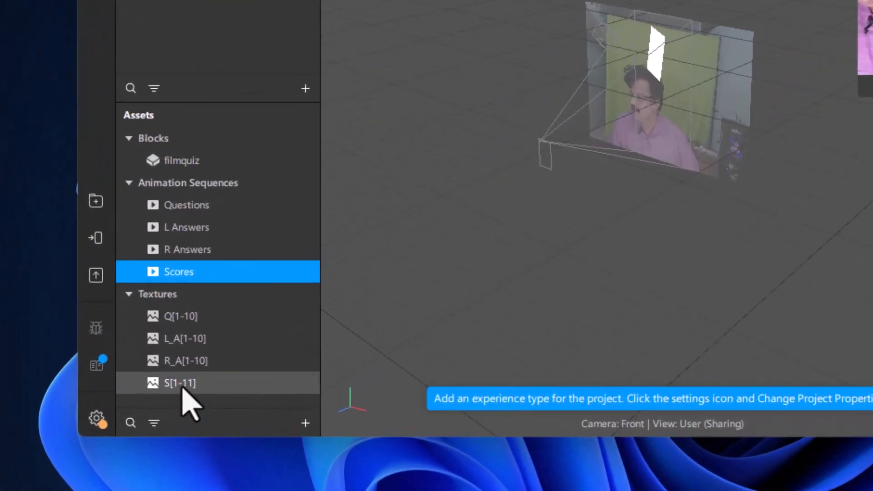
- Set the compression of the S[1-11] texture sequence to None for iOS, Android and Older Android
{"action": "left_click", "coordinate": [195, 398]}
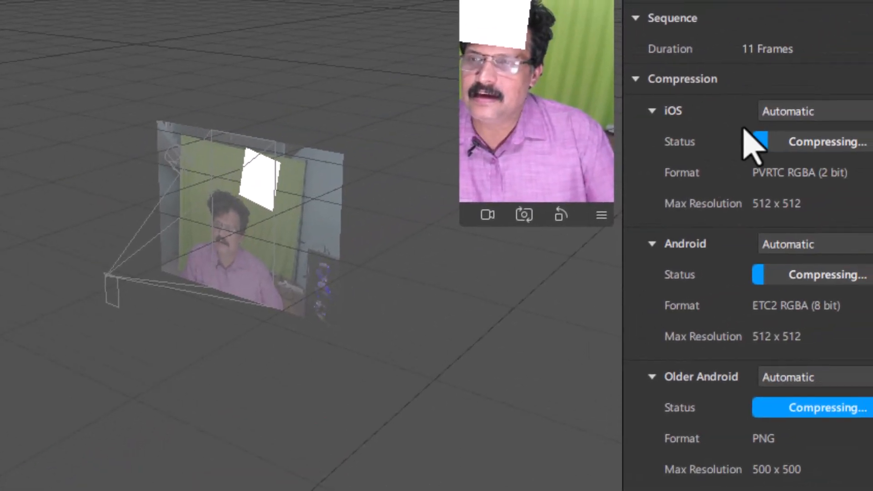
{"action": "left_click", "coordinate": [832, 112]}
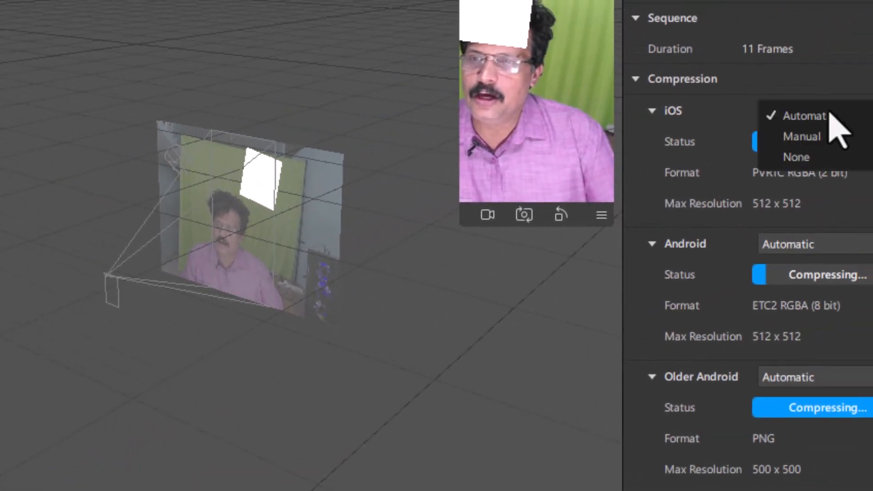
{"action": "left_click", "coordinate": [807, 158]}
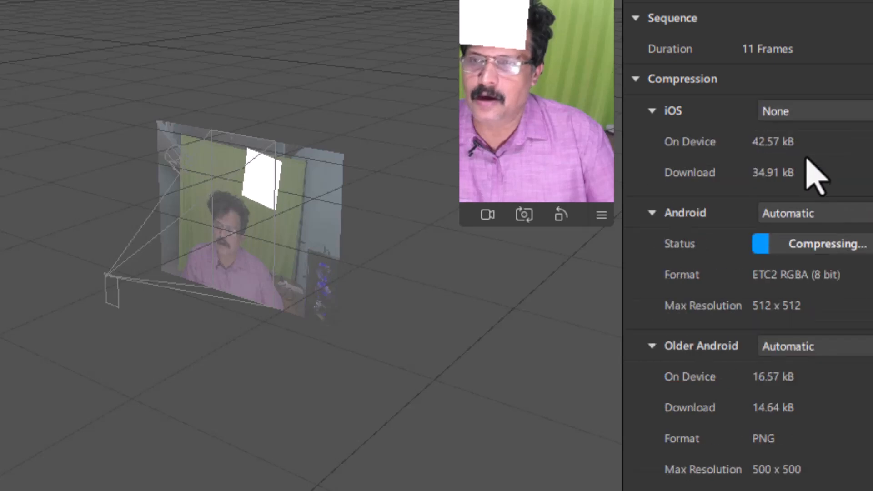
{"action": "left_click", "coordinate": [807, 220]}
{"action": "left_click", "coordinate": [799, 265]}
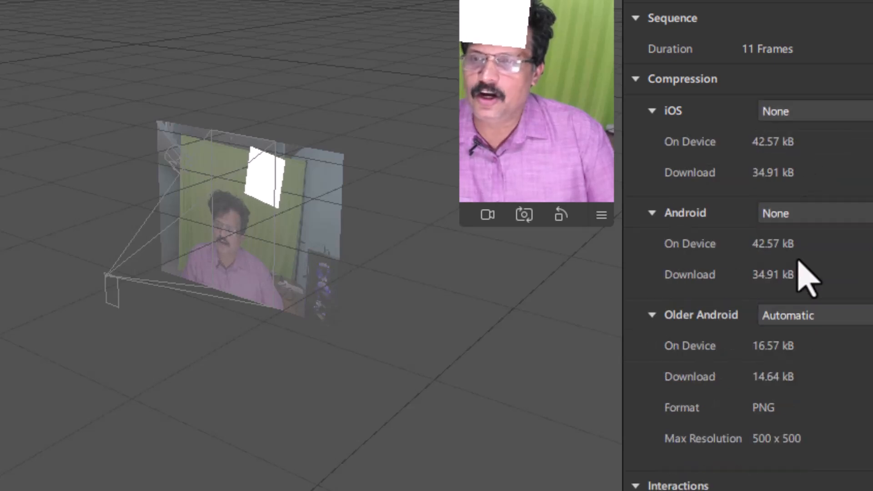
{"action": "left_click", "coordinate": [792, 318]}
{"action": "left_click", "coordinate": [793, 362]}
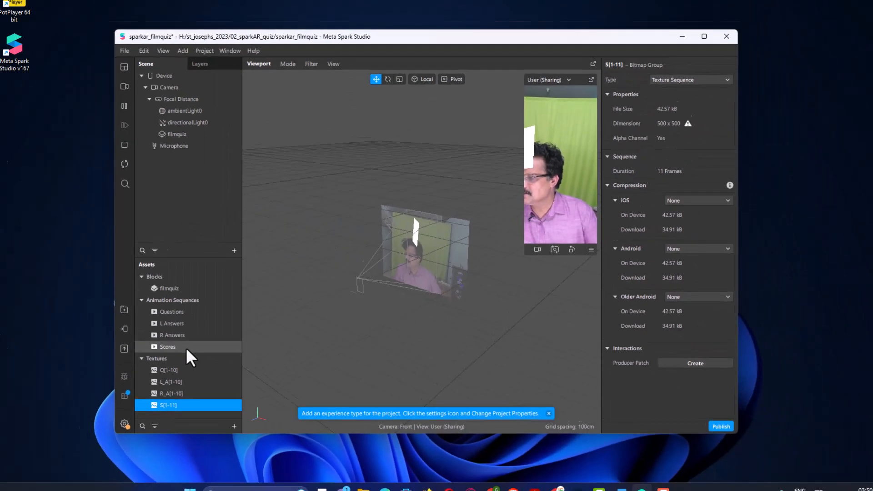
{"action": "left_click", "coordinate": [212, 343]}
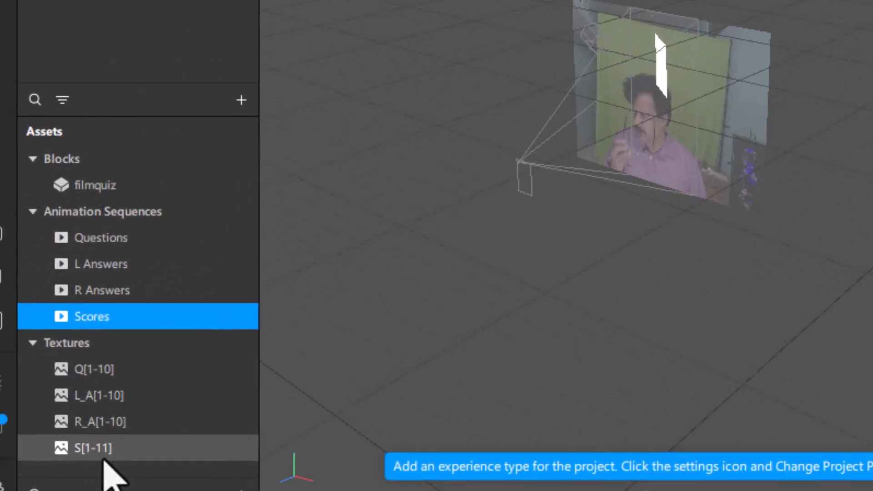
- Import Right.png, Wrong.png, Start.png and Scoreboard.png from the quiz_ar_resources Assets folder into the project's assets
{"action": "left_click", "coordinate": [241, 488]}
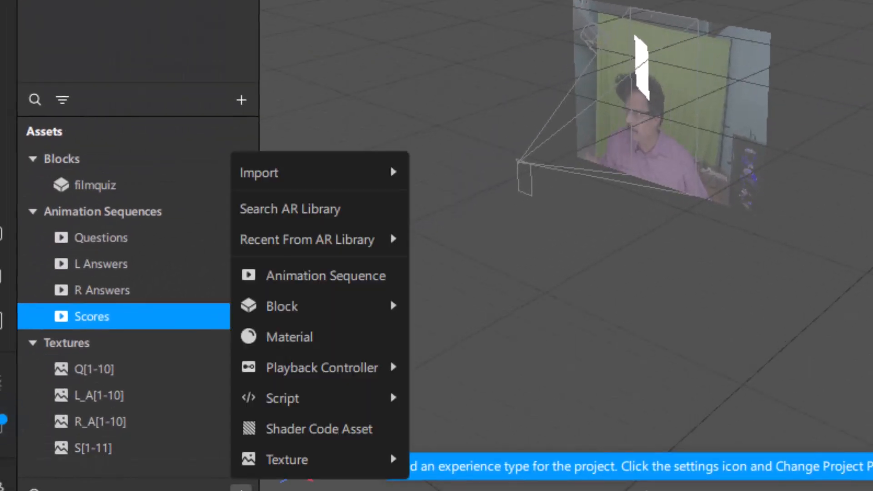
{"action": "mouse_move", "coordinate": [322, 164]}
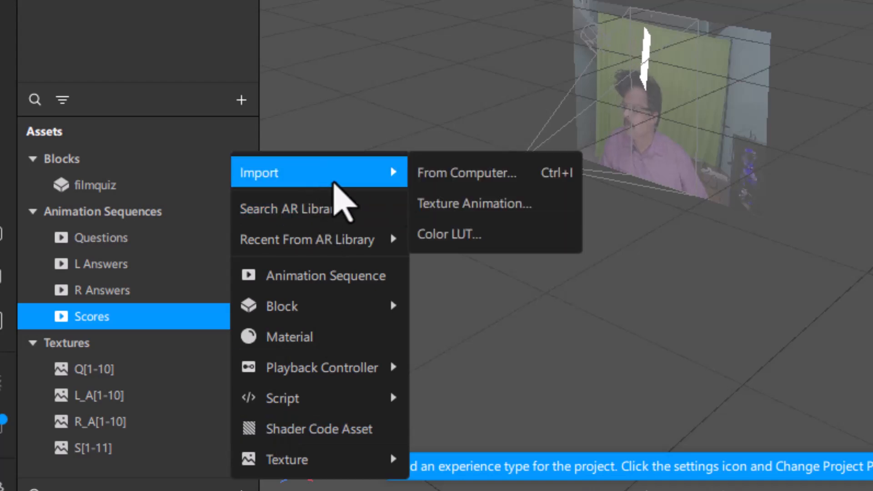
{"action": "left_click", "coordinate": [430, 176]}
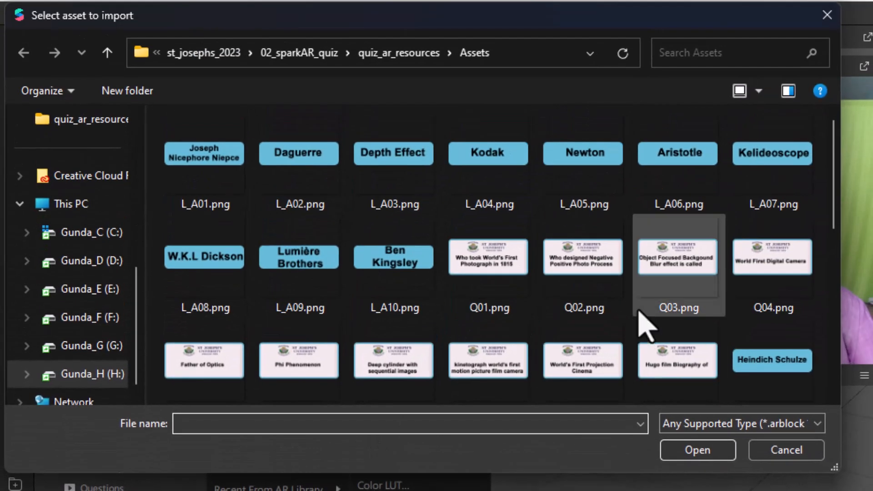
{"action": "scroll", "coordinate": [652, 282], "scroll_direction": "down", "scroll_amount": 3}
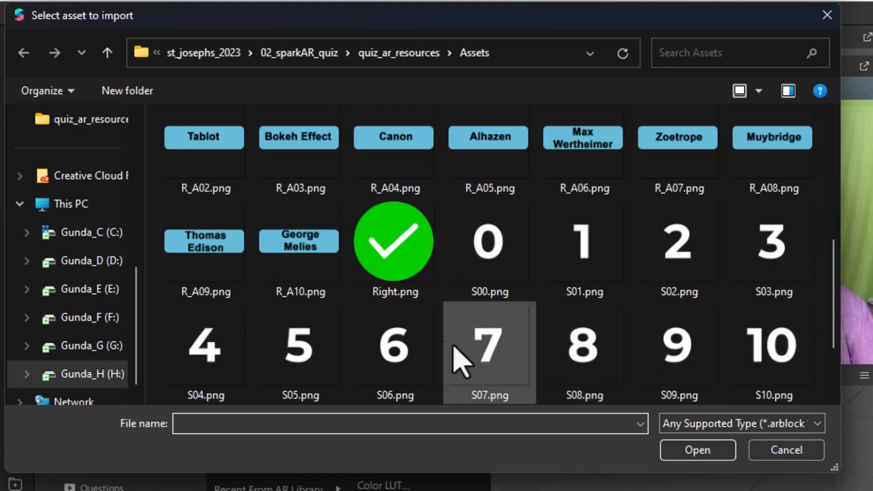
{"action": "left_click", "coordinate": [414, 257]}
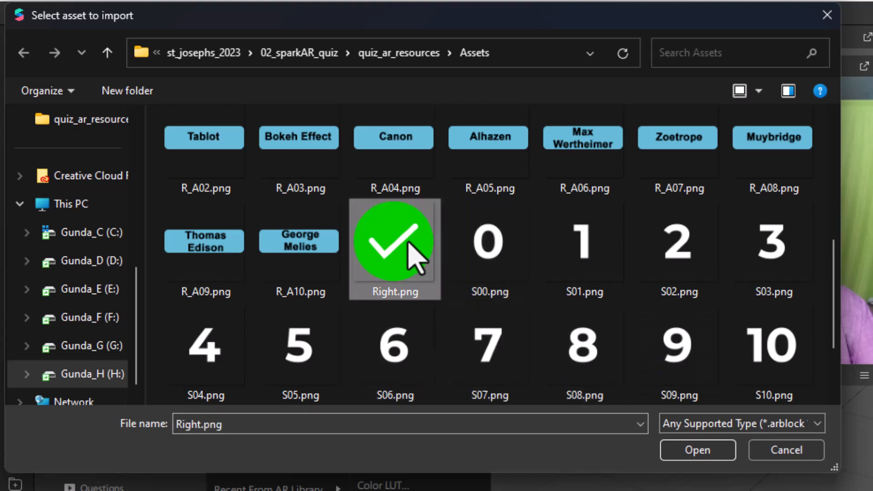
{"action": "scroll", "coordinate": [414, 256], "scroll_direction": "down", "scroll_amount": 1}
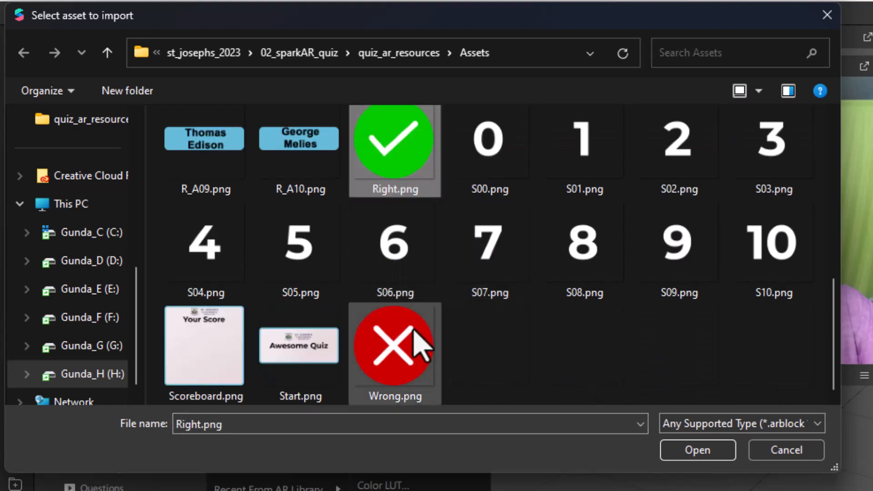
{"action": "left_click", "coordinate": [399, 355], "text": "ctrl"}
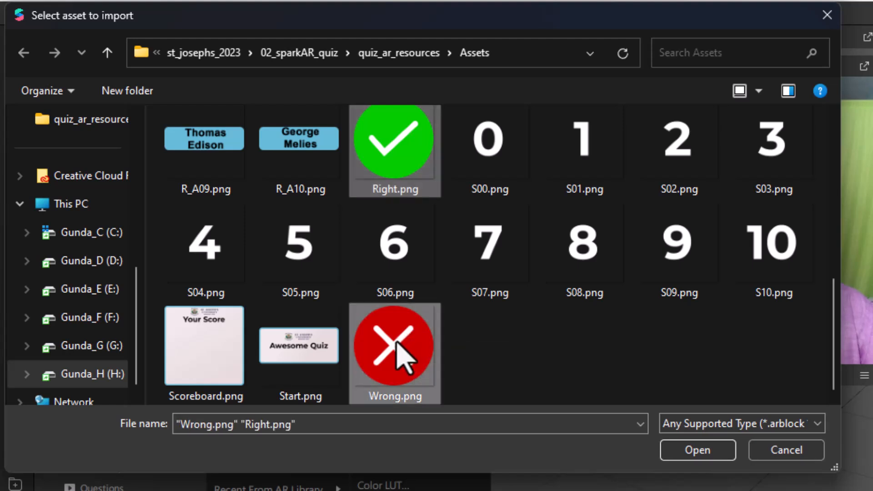
{"action": "left_click", "coordinate": [291, 359], "text": "ctrl"}
{"action": "left_click", "coordinate": [205, 375], "text": "ctrl"}
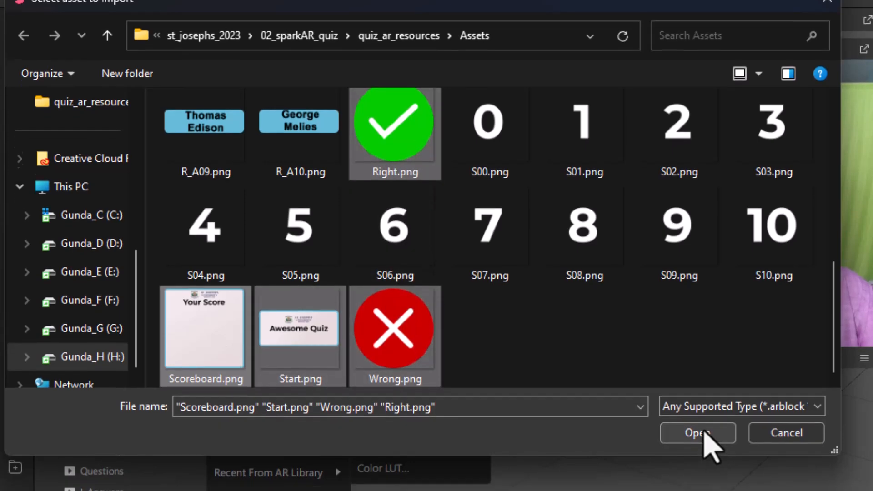
{"action": "left_click", "coordinate": [700, 450]}
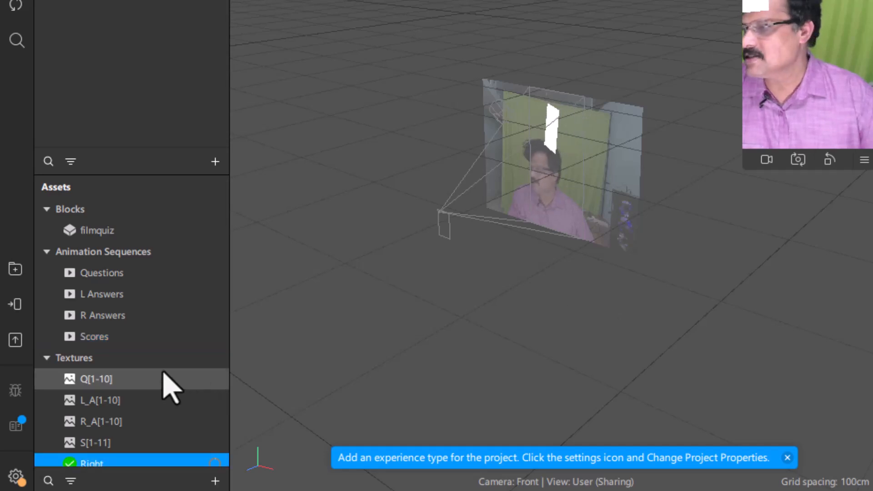
- Set the compression of the Right, Scoreboard, Start and Wrong textures to None for iOS, Android and Older Android, and save the project
{"action": "scroll", "coordinate": [172, 385], "scroll_direction": "down", "scroll_amount": 1}
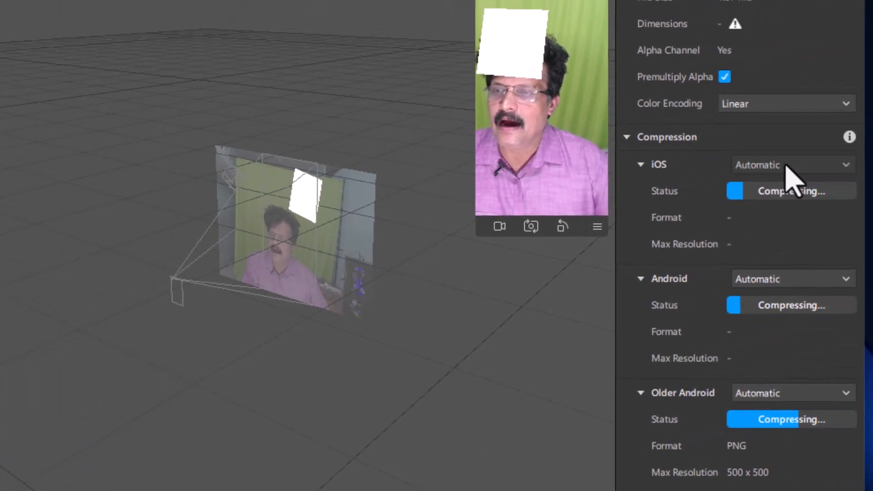
{"action": "left_click", "coordinate": [790, 166]}
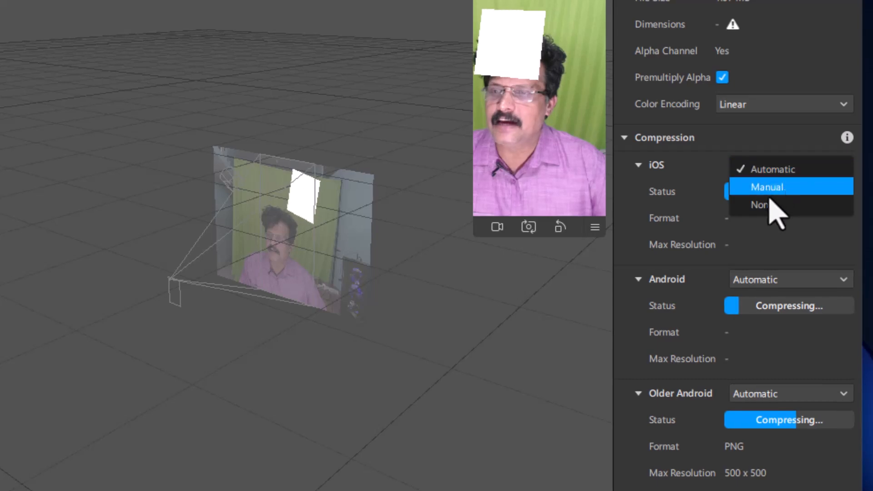
{"action": "left_click", "coordinate": [773, 203]}
{"action": "left_click", "coordinate": [773, 255]}
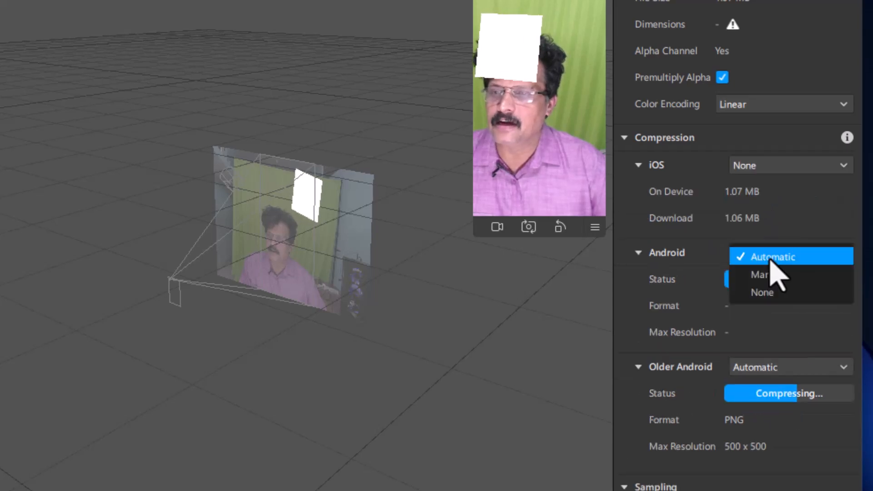
{"action": "left_click", "coordinate": [764, 292]}
{"action": "left_click", "coordinate": [759, 342]}
{"action": "left_click", "coordinate": [757, 380]}
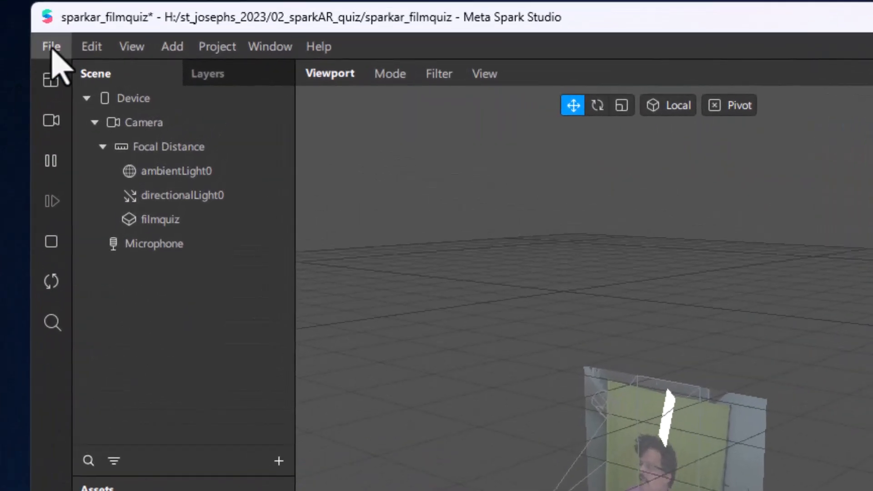
{"action": "left_click", "coordinate": [52, 46]}
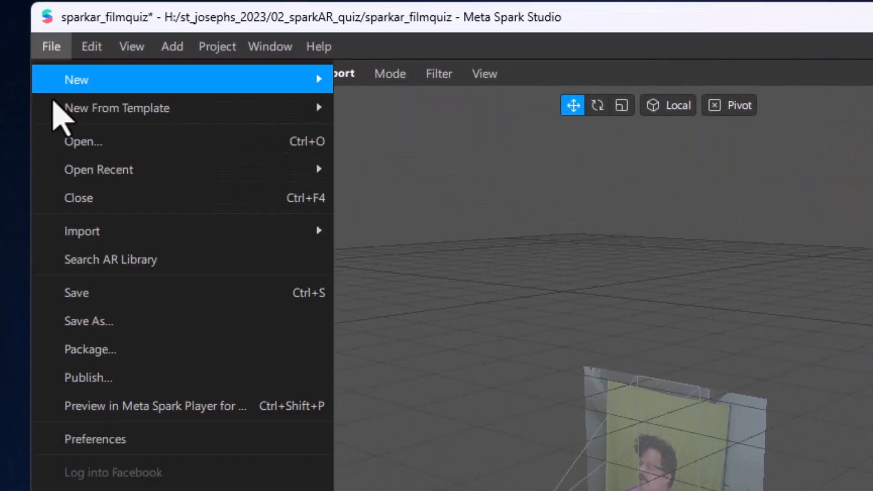
{"action": "left_click", "coordinate": [77, 293]}
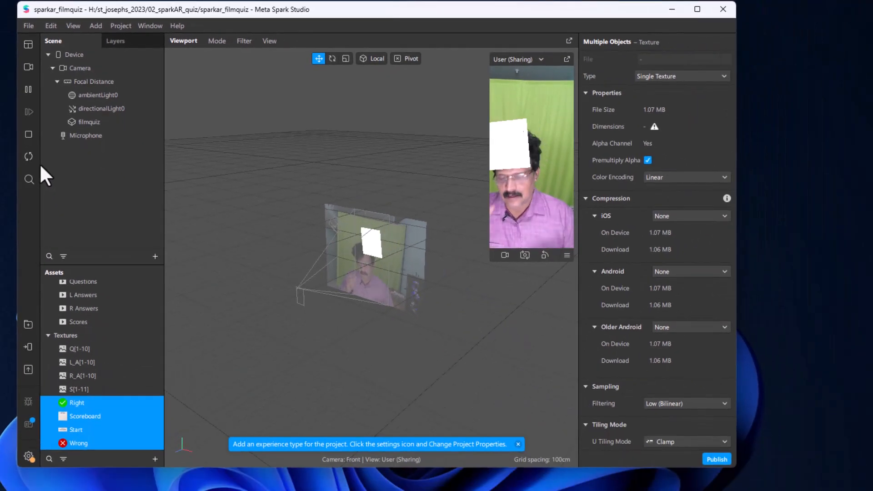